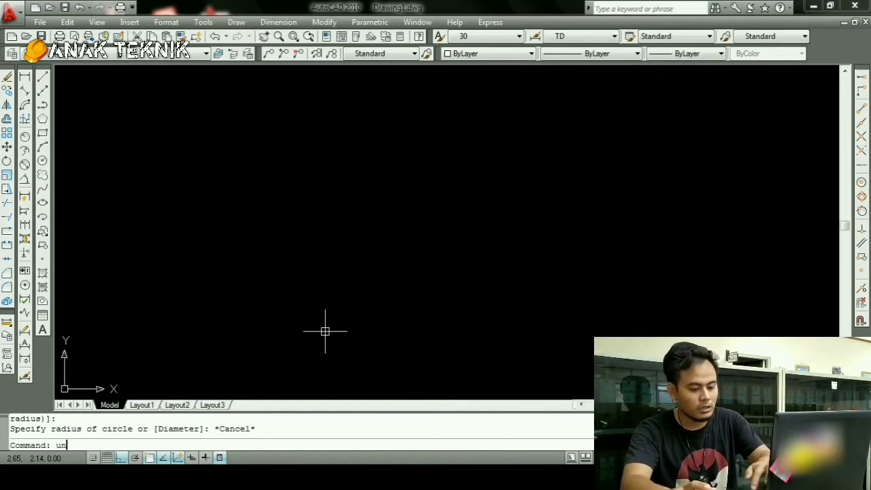
# Set the drawing units' insertion scale to Millimeters
pyautogui.press('Return')
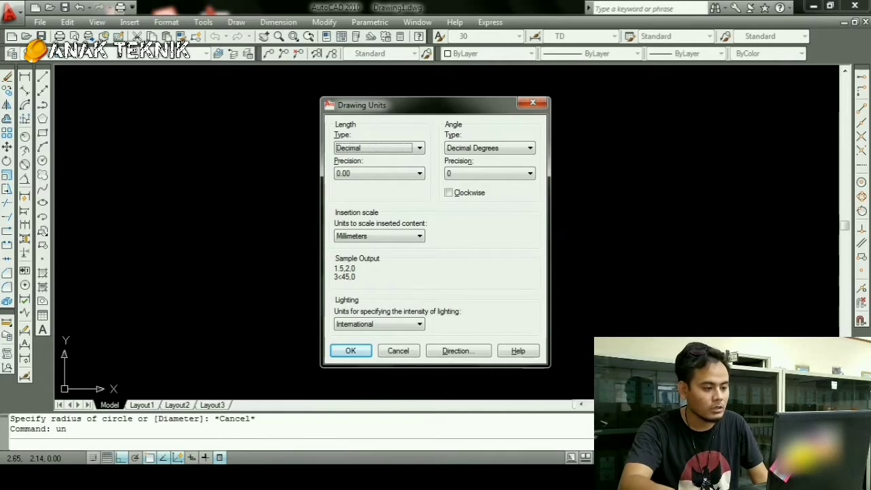
pyautogui.press('Return')
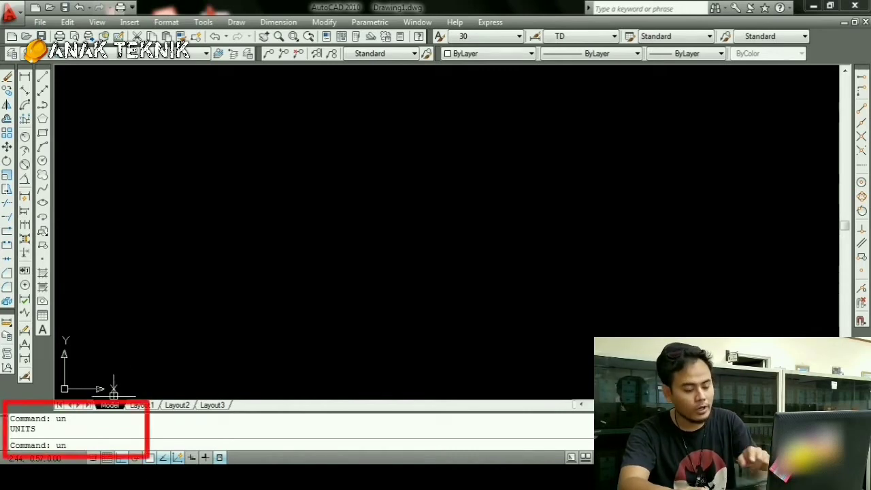
pyautogui.press('Return')
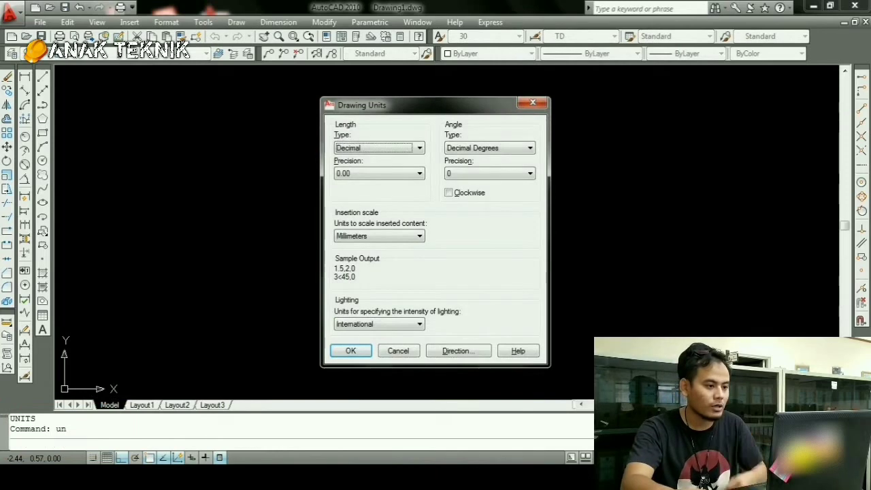
pyautogui.click(337, 235)
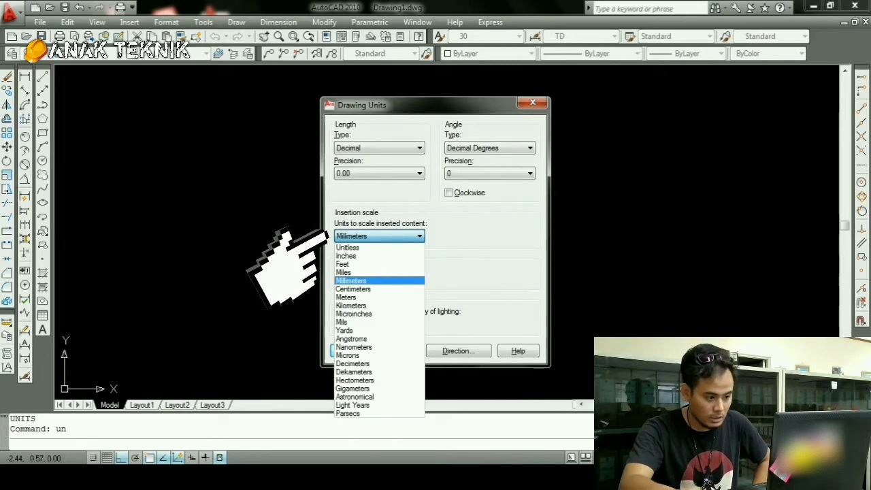
pyautogui.press('Return')
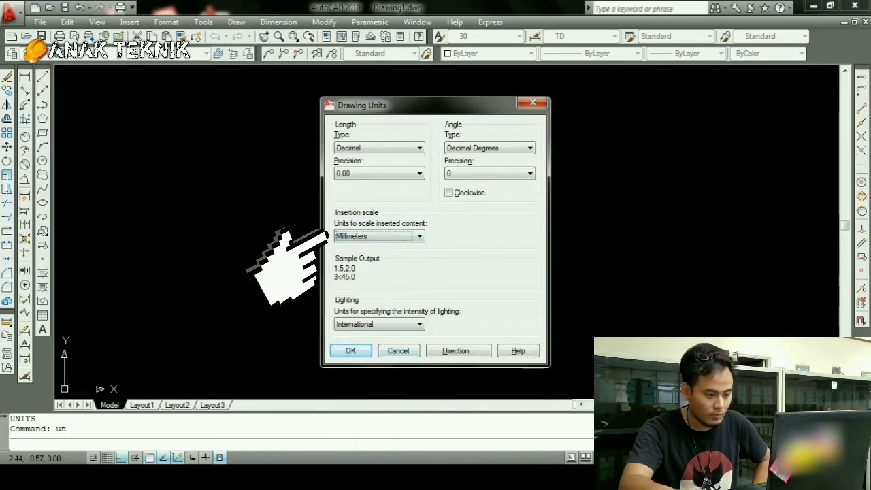
pyautogui.click(351, 351)
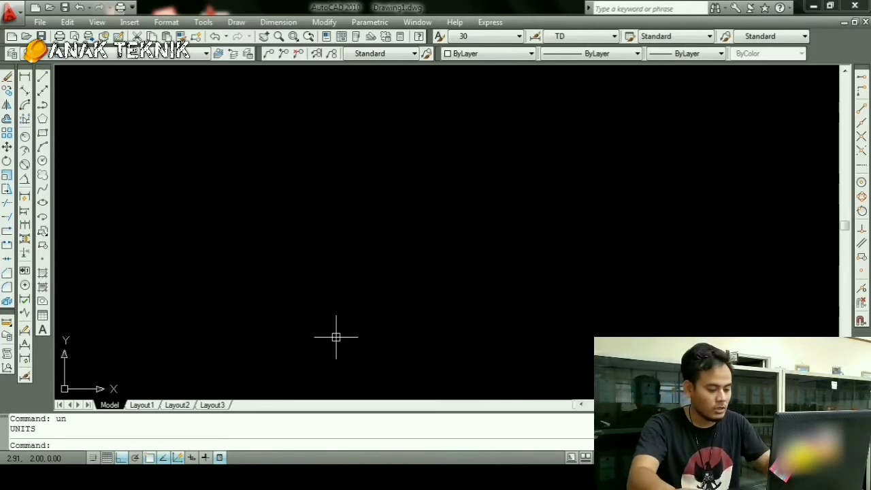
# Draw a circle of radius 150 with the C command
pyautogui.write('c')
pyautogui.press('Return')
pyautogui.click(178, 216)
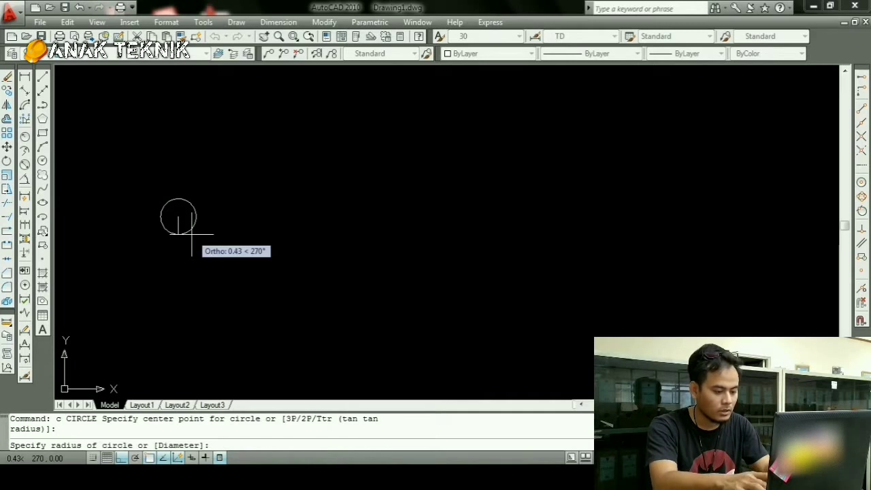
pyautogui.write('300')
pyautogui.press('Return')
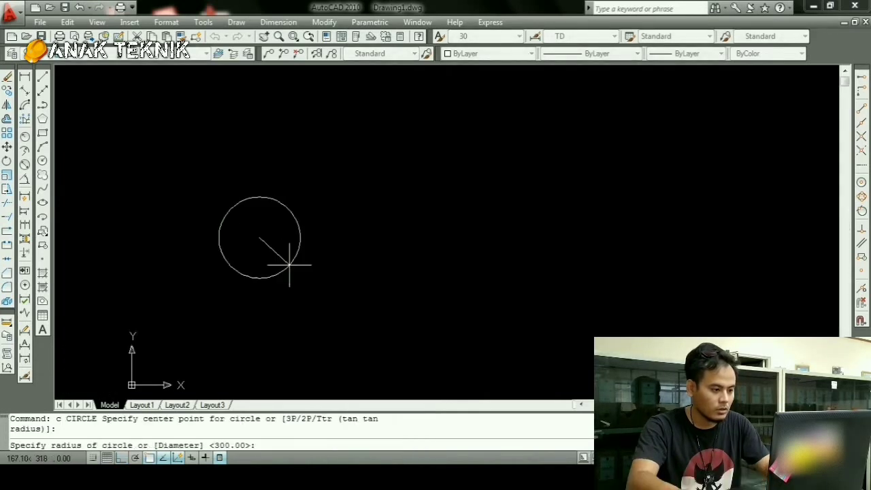
pyautogui.write('150')
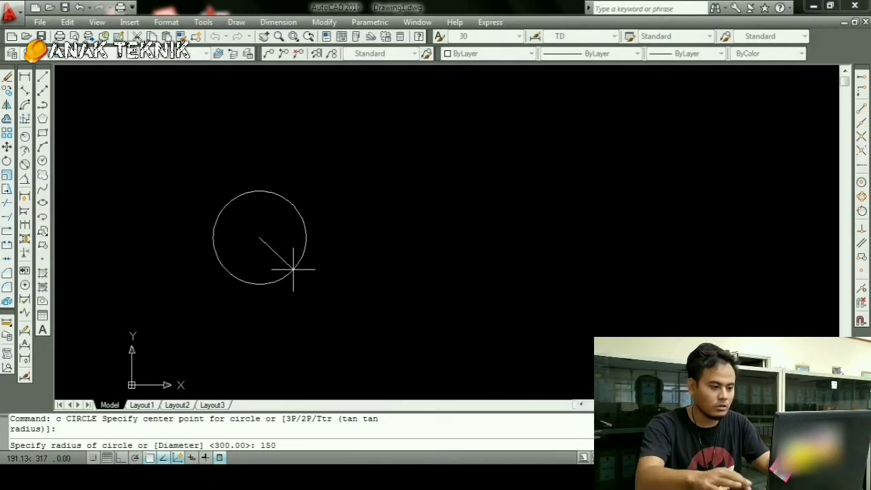
pyautogui.press('Return')
pyautogui.press('Escape')
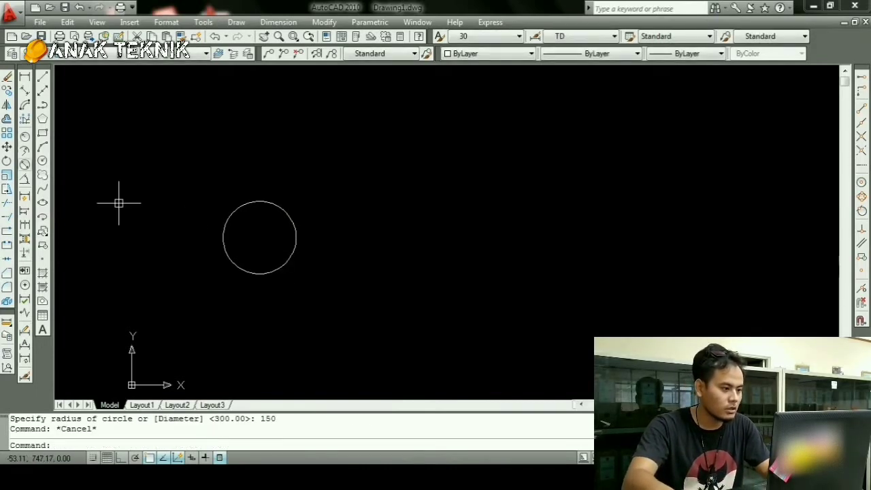
# Add a Ø300 diameter dimension to the circle
pyautogui.click(25, 163)
pyautogui.click(229, 217)
pyautogui.scroll(3, 255, 235)
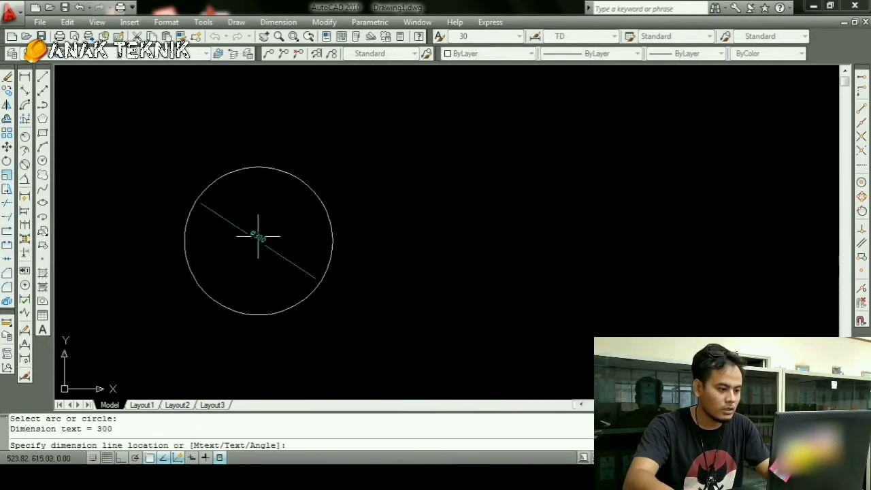
pyautogui.scroll(2, 265, 237)
pyautogui.click(313, 256)
pyautogui.scroll(2, 292, 306)
pyautogui.scroll(2, 276, 225)
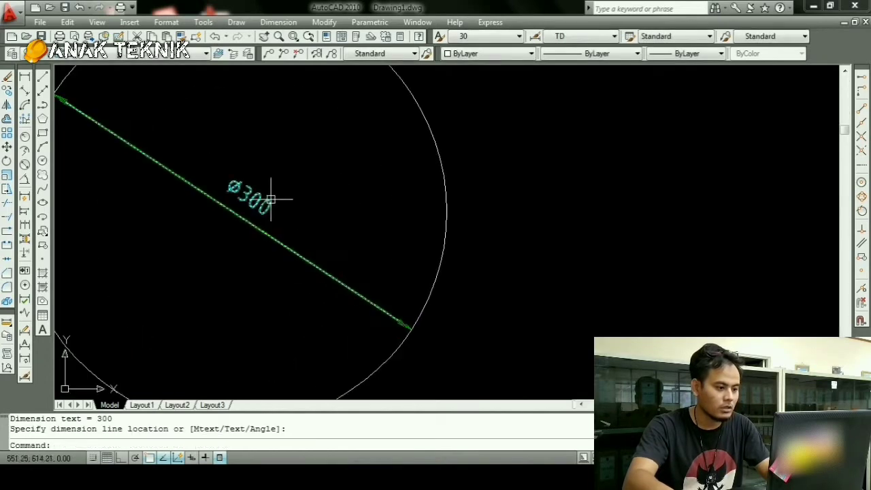
# Reposition the Ø300 dimension text and open the Dimension Style Manager on TD
pyautogui.click(249, 197)
pyautogui.click(250, 197)
pyautogui.click(236, 212)
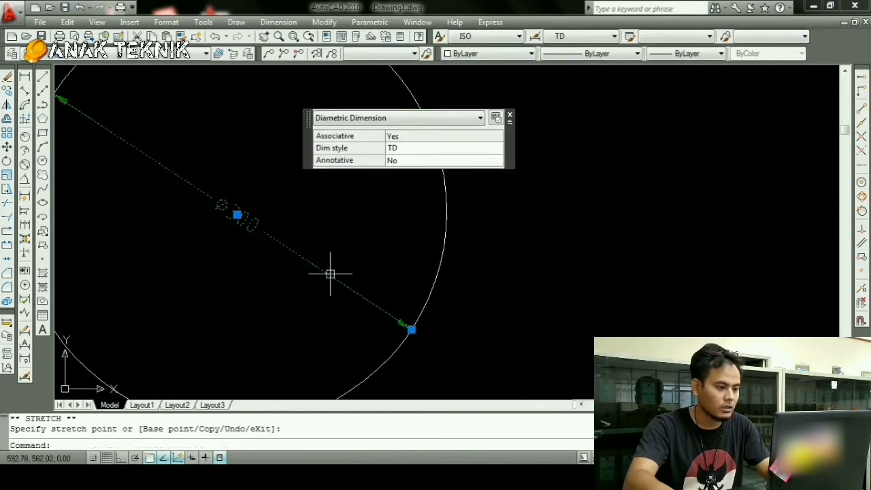
pyautogui.press('Escape')
pyautogui.scroll(-2, 331, 273)
pyautogui.click(313, 266)
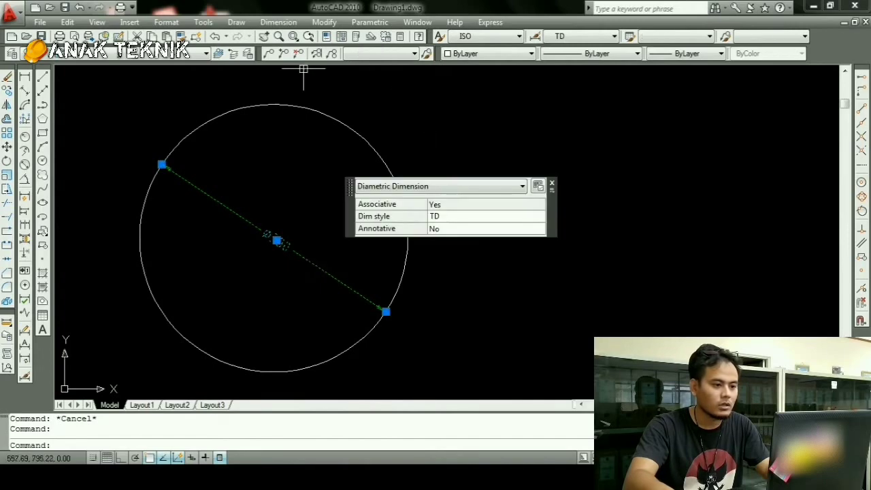
pyautogui.click(536, 36)
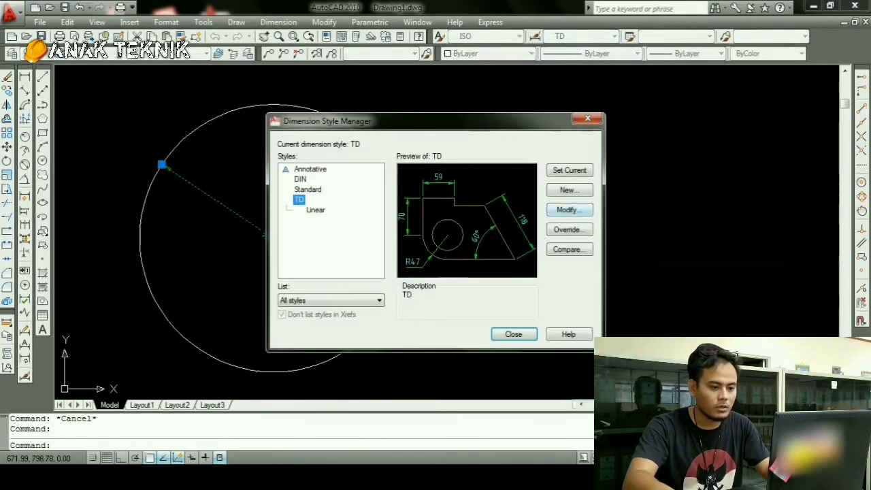
# Change the TD dimension style's overall scale to 5
pyautogui.click(569, 210)
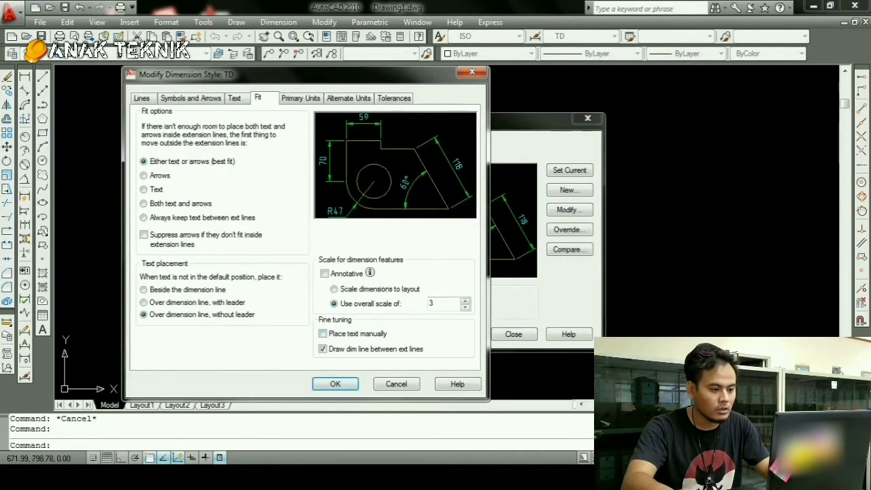
pyautogui.doubleClick(432, 303)
pyautogui.write('5')
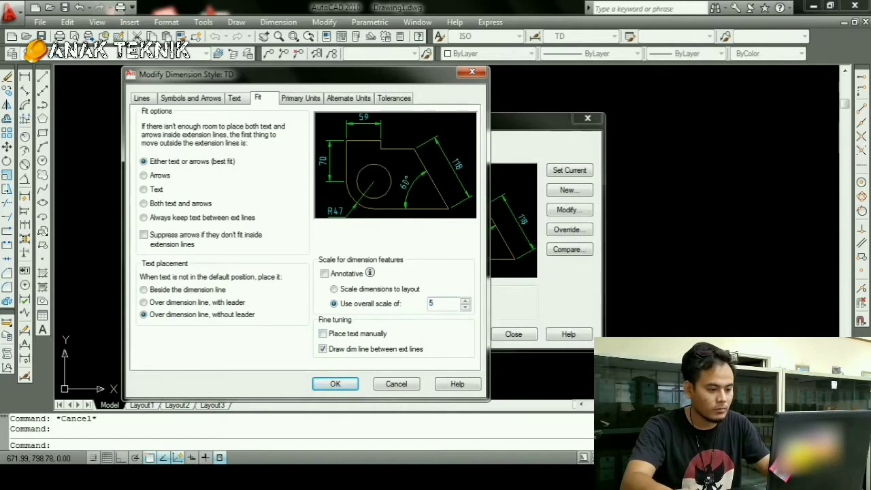
pyautogui.press('Return')
pyautogui.press('Return')
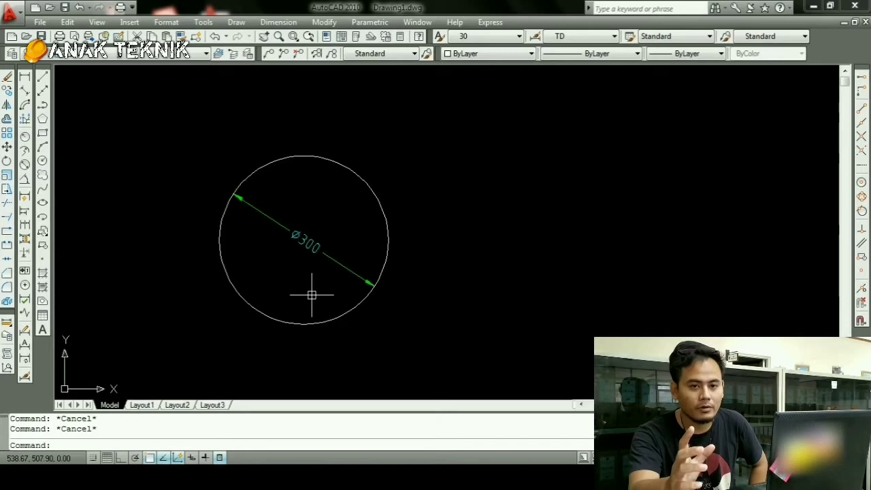
# Turn on Ortho mode with F8
pyautogui.write('l')
pyautogui.press('Return')
pyautogui.click(482, 238)
pyautogui.press('F8')
pyautogui.press('Escape')
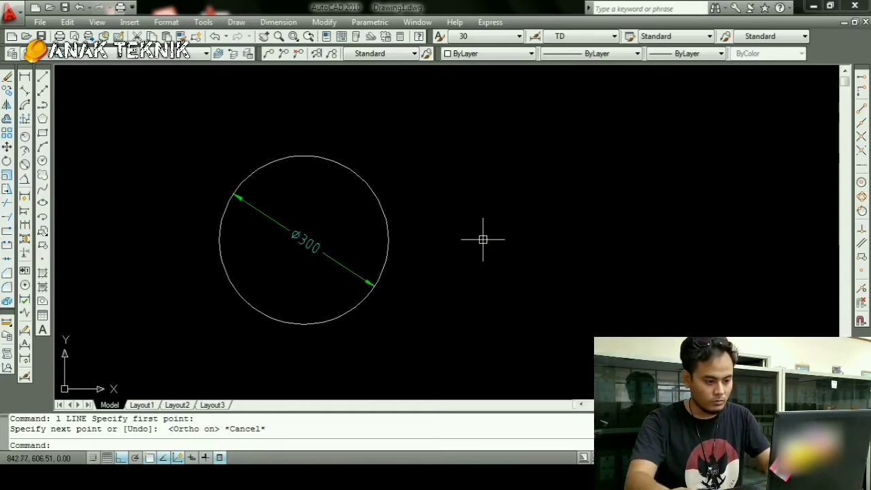
# Draw a 297-long horizontal line, then a 210-long vertical line
pyautogui.write('l')
pyautogui.press('Return')
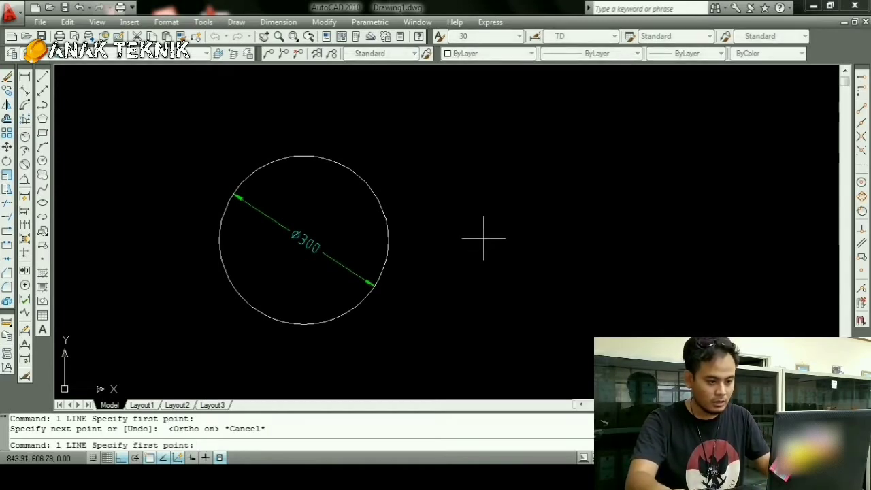
pyautogui.click(489, 257)
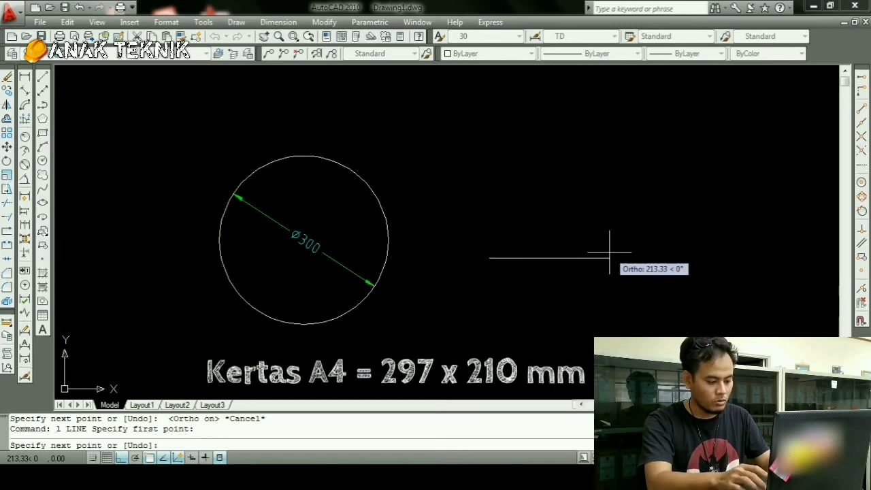
pyautogui.write('27')
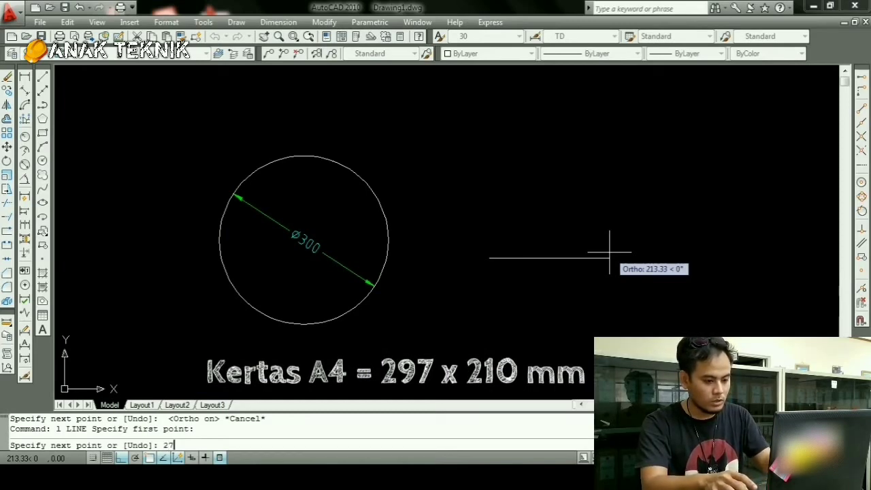
pyautogui.press('BackSpace')
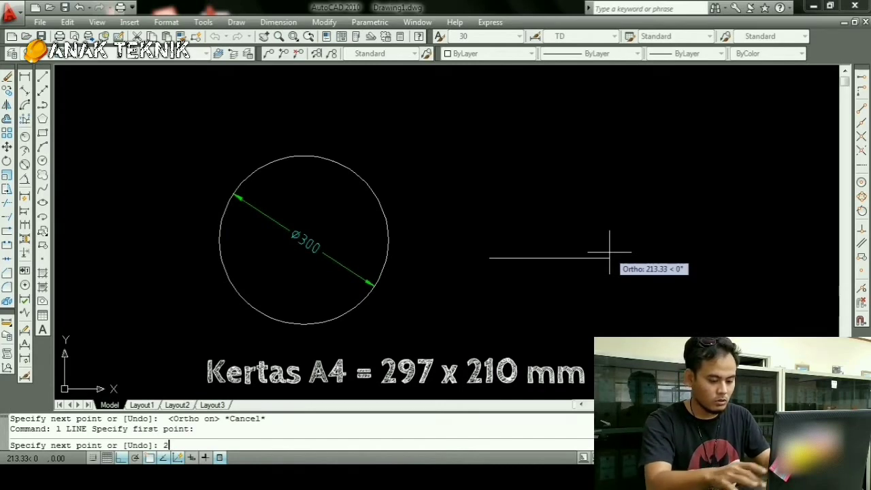
pyautogui.write('97')
pyautogui.press('Return')
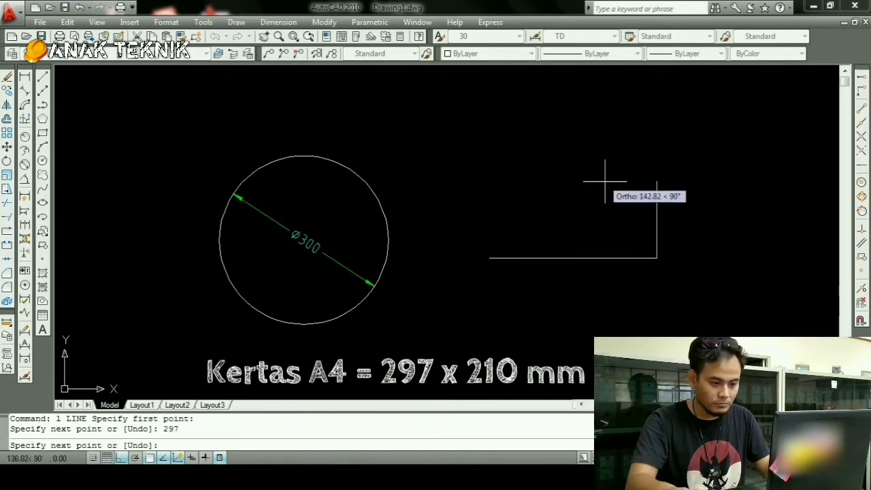
pyautogui.write('2')
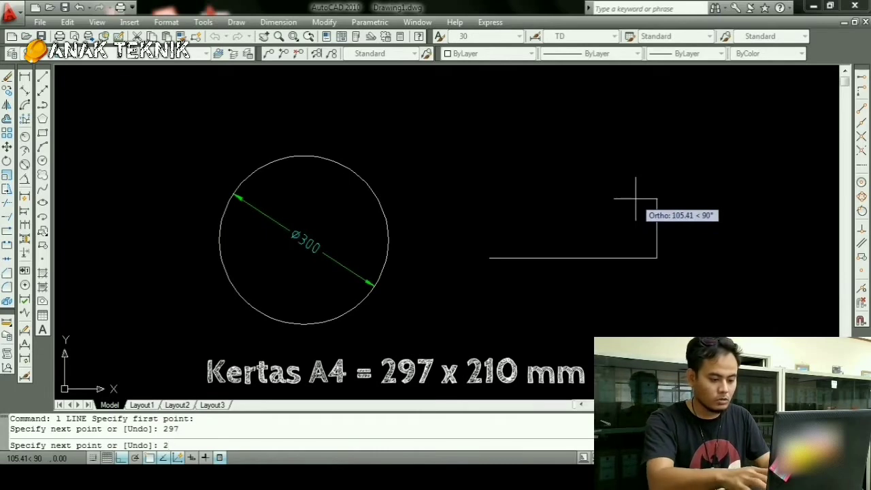
pyautogui.write('10')
pyautogui.press('Return')
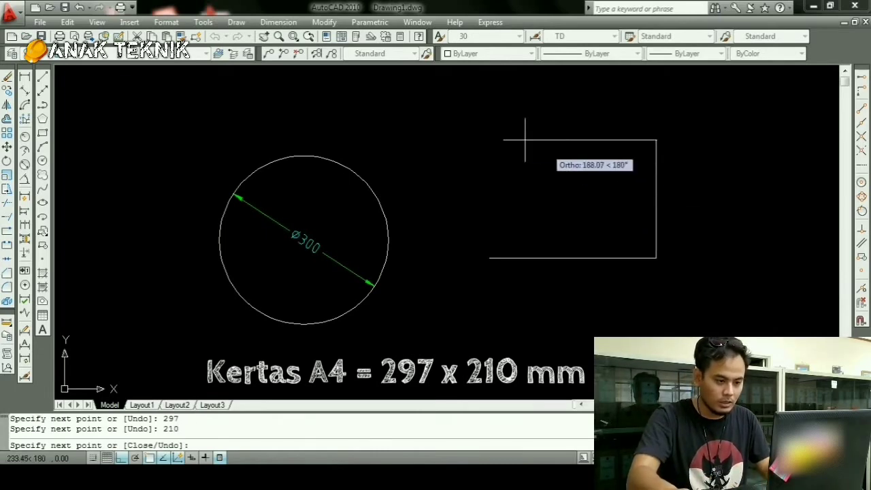
# Draw the top side and the left vertical side of the A4 outline
pyautogui.click(451, 140)
pyautogui.press('Escape')
pyautogui.press('Return')
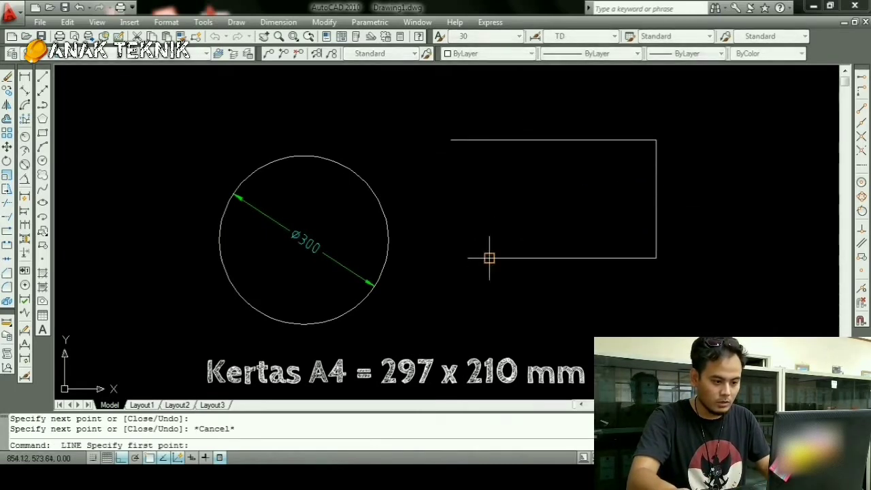
pyautogui.click(489, 258)
pyautogui.click(490, 121)
pyautogui.press('Escape')
# Trim the overhanging line ends at the top-left corner
pyautogui.write('tr')
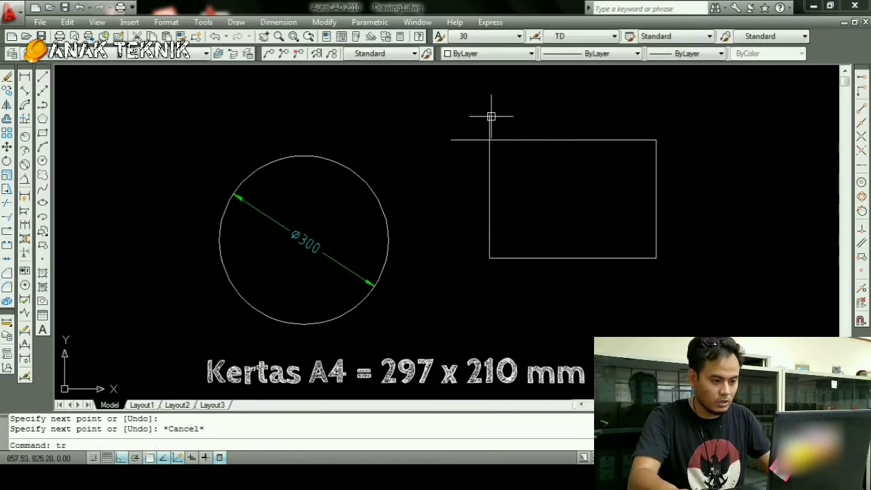
pyautogui.press('Return')
pyautogui.press('Return')
pyautogui.click(490, 123)
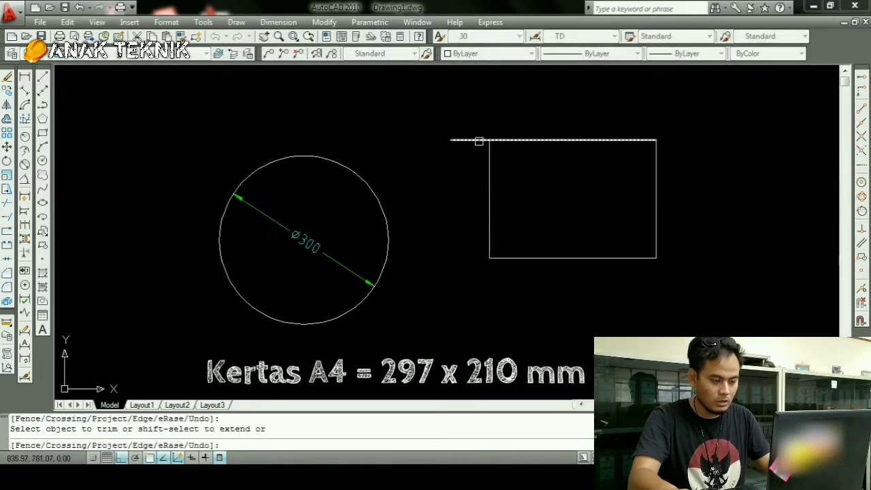
pyautogui.click(479, 140)
pyautogui.press('Escape')
# Select each side of the rectangle in turn to check the outline
pyautogui.press('Escape')
pyautogui.click(488, 166)
pyautogui.press('Escape')
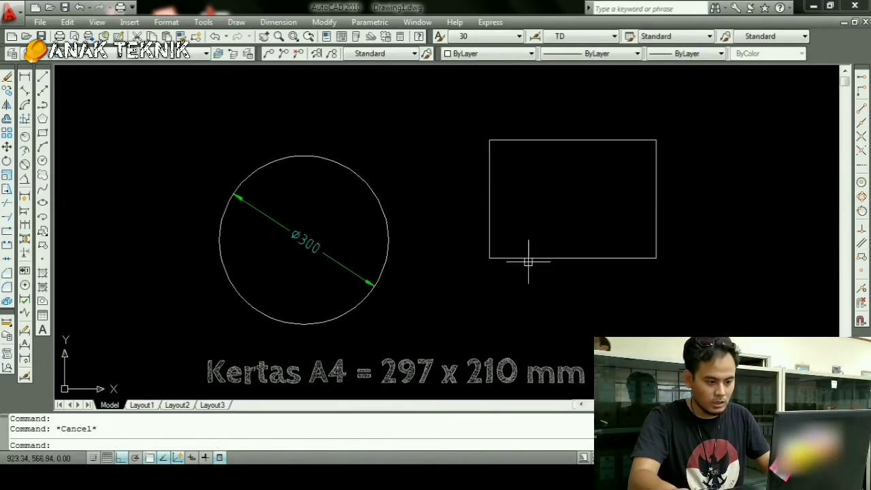
pyautogui.click(529, 259)
pyautogui.press('Escape')
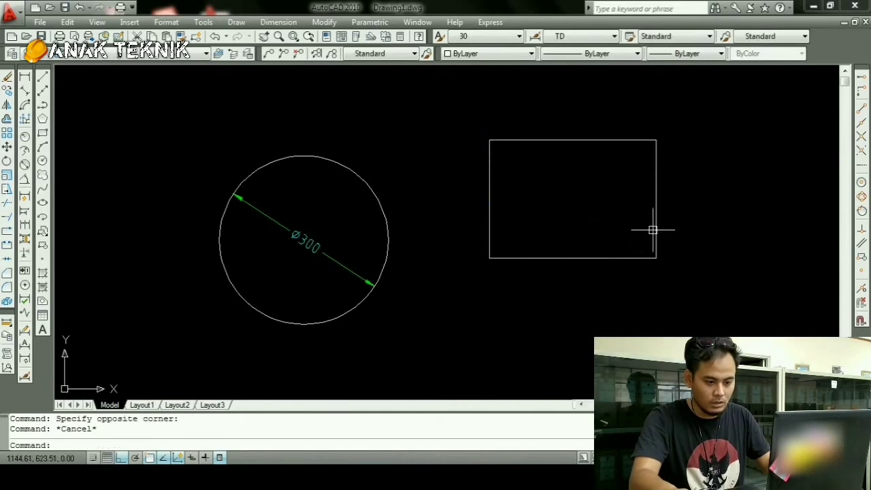
pyautogui.click(657, 228)
pyautogui.press('Escape')
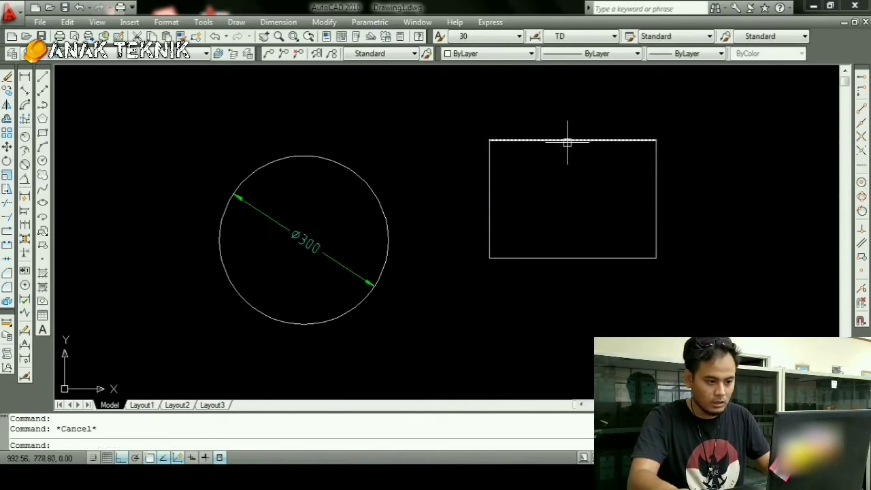
pyautogui.click(567, 141)
pyautogui.press('Escape')
pyautogui.click(491, 198)
pyautogui.press('Escape')
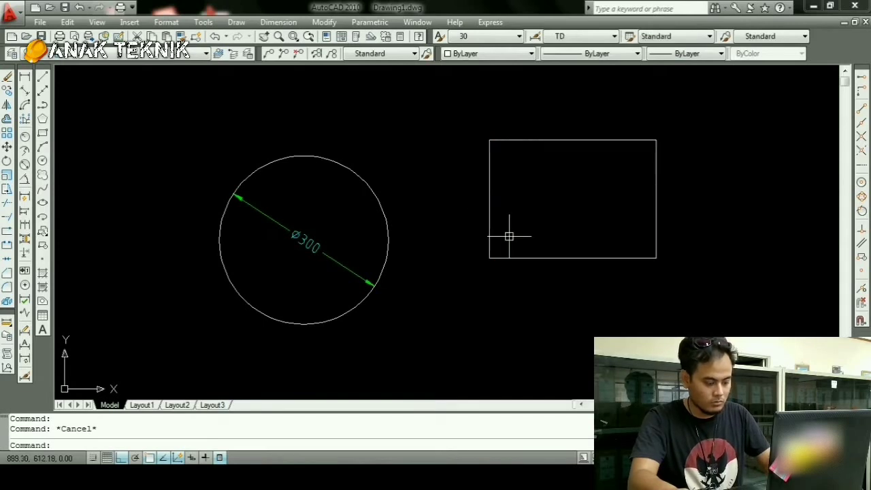
pyautogui.press('Escape')
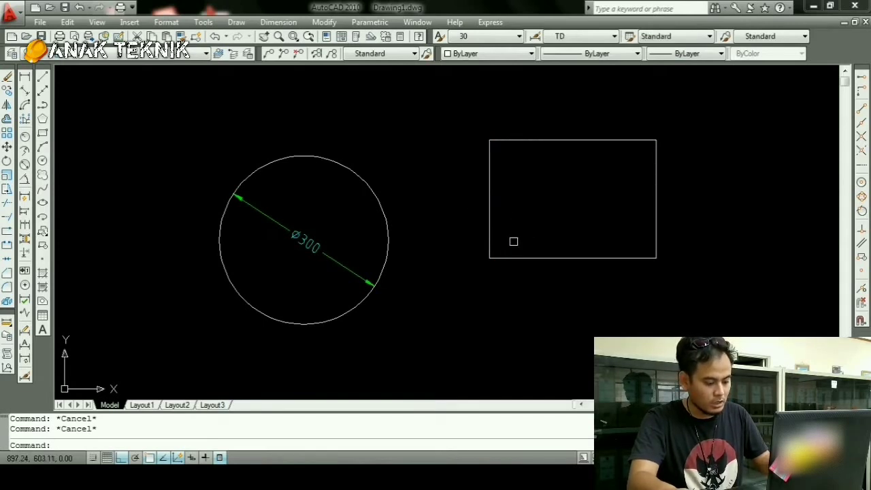
# Cut the rectangle to the clipboard with Ctrl+X and a selection window
pyautogui.hotkey('ctrl', 'x')
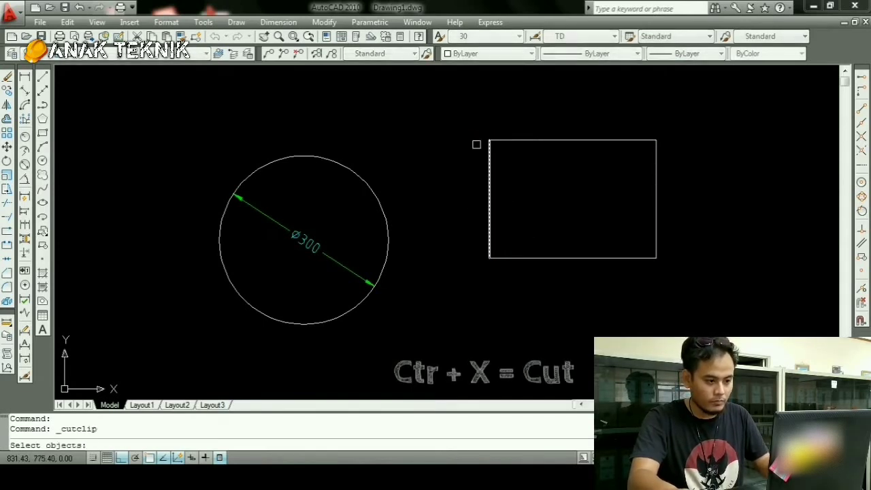
pyautogui.click(474, 136)
pyautogui.click(715, 303)
pyautogui.press('Return')
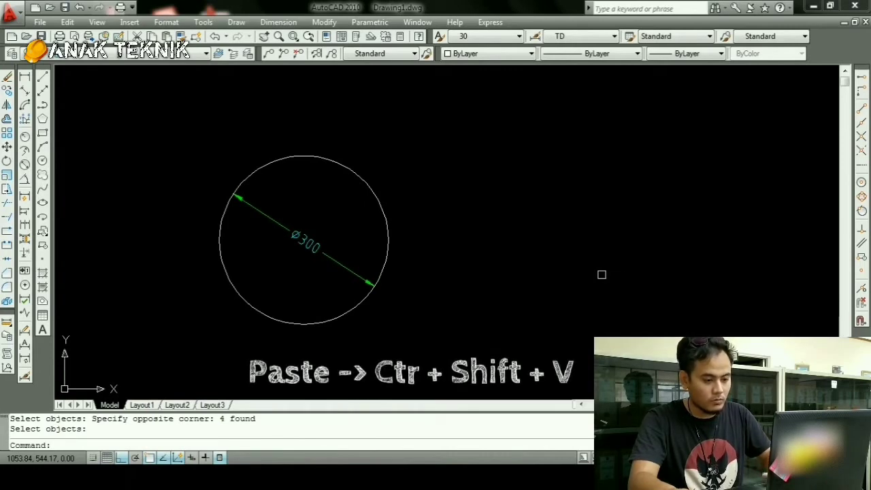
# Paste the rectangle back as a block with Ctrl+Shift+V
pyautogui.hotkey('ctrl', 'shift', 'v')
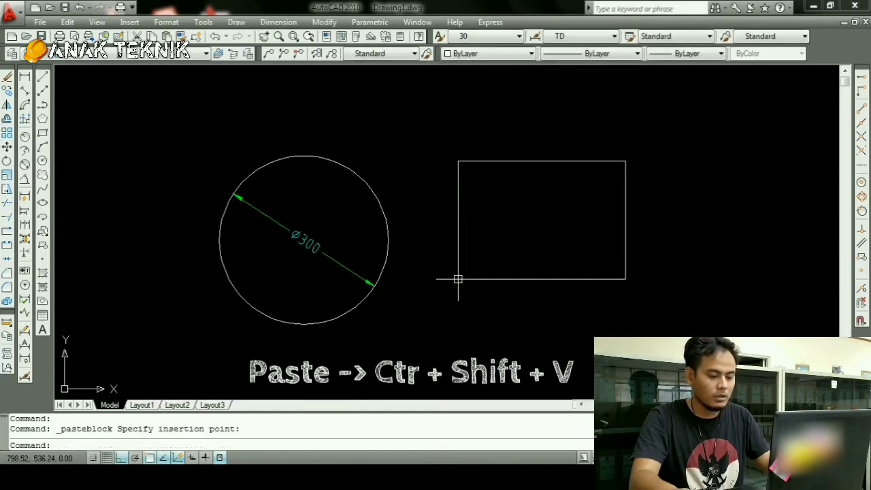
pyautogui.scroll(-2, 515, 298)
pyautogui.scroll(3, 515, 298)
pyautogui.press('Escape')
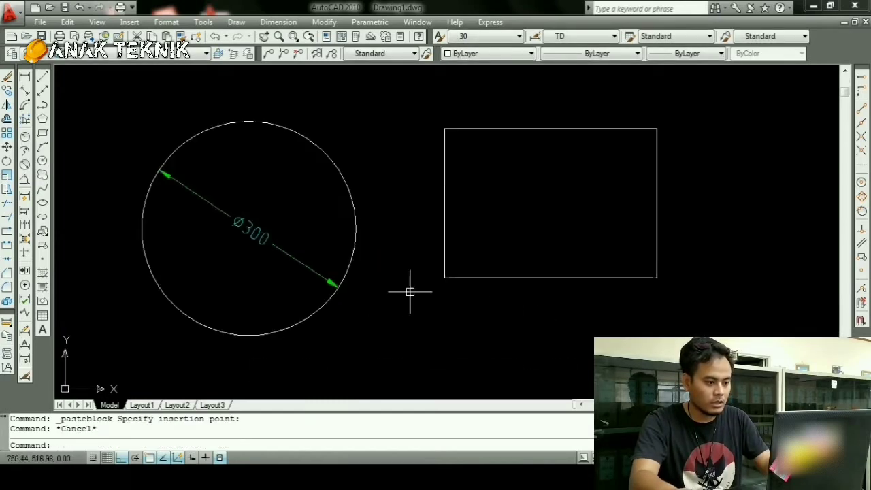
# Change the label text to 'Kertas A4' with ED
pyautogui.write('ed')
pyautogui.press('Return')
pyautogui.write('Ker')
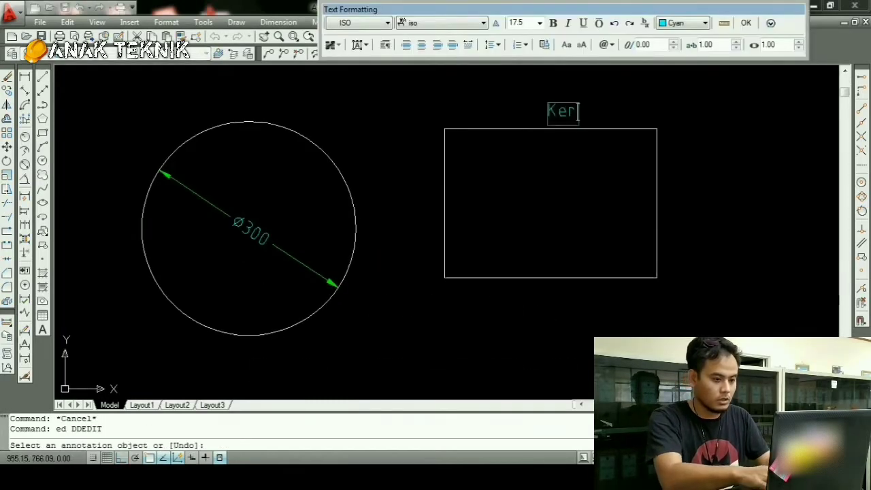
pyautogui.write('tas A')
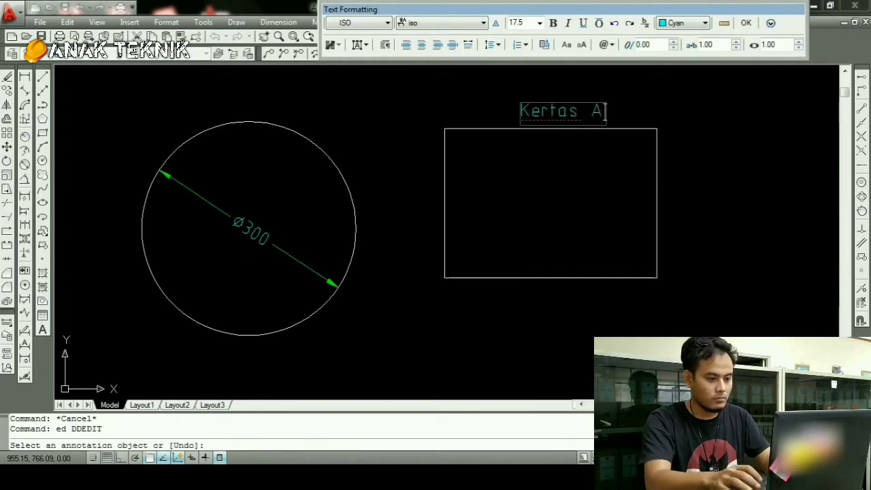
pyautogui.write('4')
pyautogui.hotkey('ctrl', 'Return')
pyautogui.press('Escape')
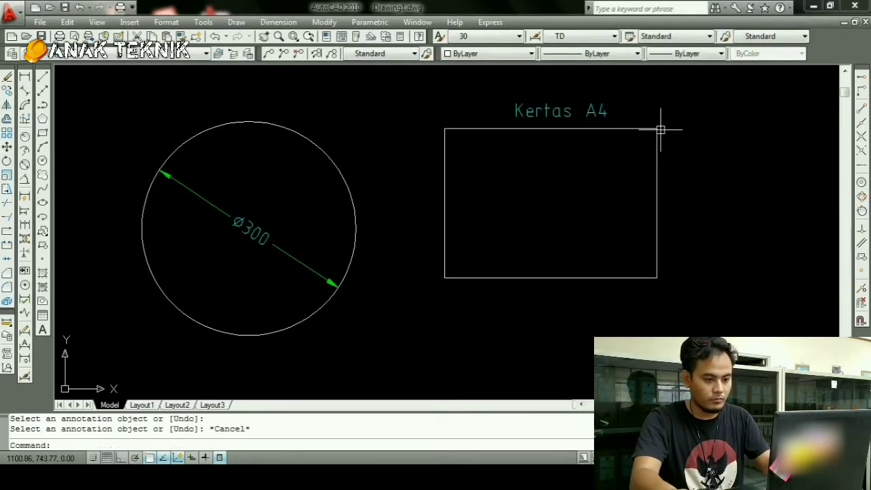
# Attempt to move the Kertas A4 label, cancelling both tries
pyautogui.write('m')
pyautogui.press('Return')
pyautogui.click(602, 109)
pyautogui.press('Return')
pyautogui.click(684, 108)
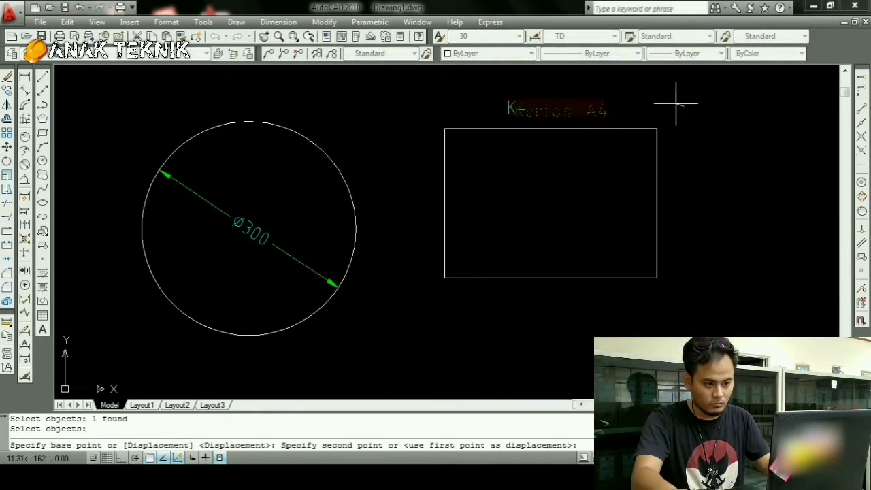
pyautogui.press('Escape')
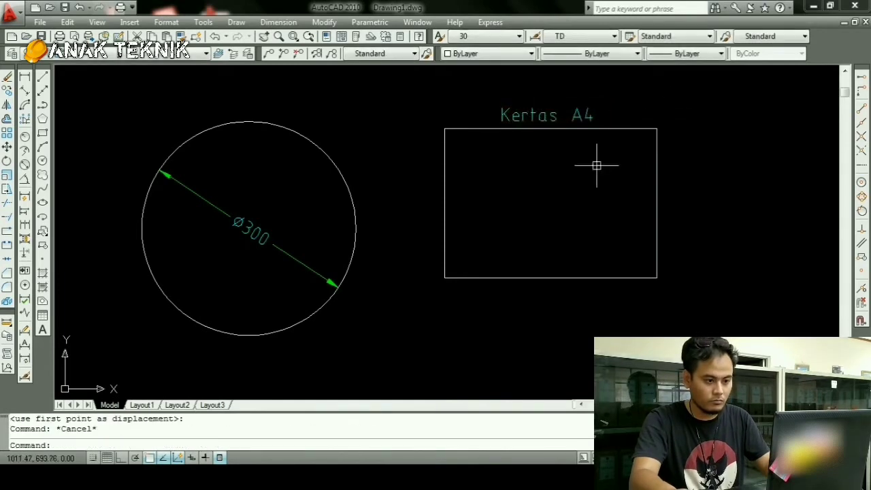
pyautogui.press('Return')
pyautogui.click(587, 114)
pyautogui.press('Return')
pyautogui.click(625, 105)
pyautogui.press('Escape')
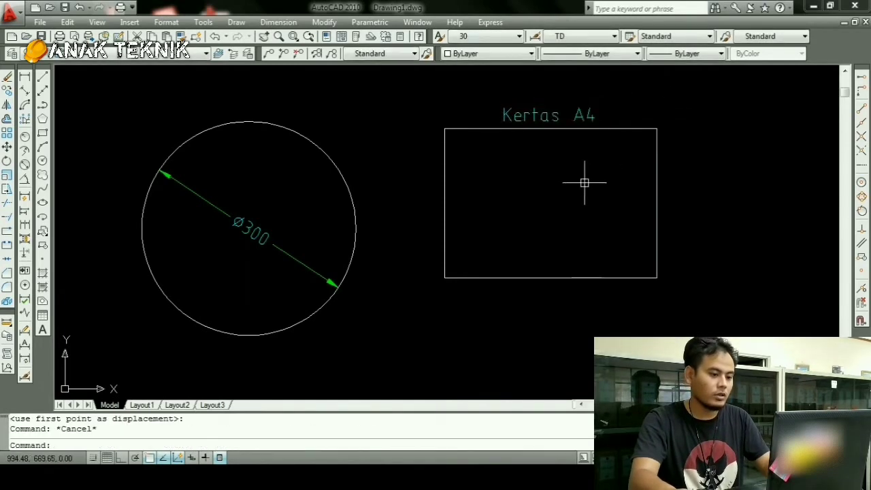
pyautogui.scroll(-4, 583, 181)
pyautogui.press('Escape')
pyautogui.write('m')
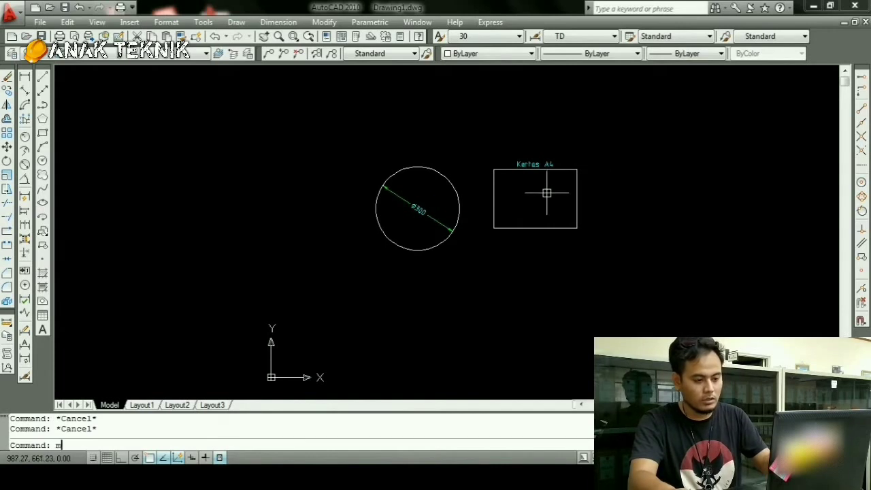
# Move the rectangle and its Kertas A4 label lower left, nearer the circle
pyautogui.press('Return')
pyautogui.press('Escape')
pyautogui.scroll(2, 542, 199)
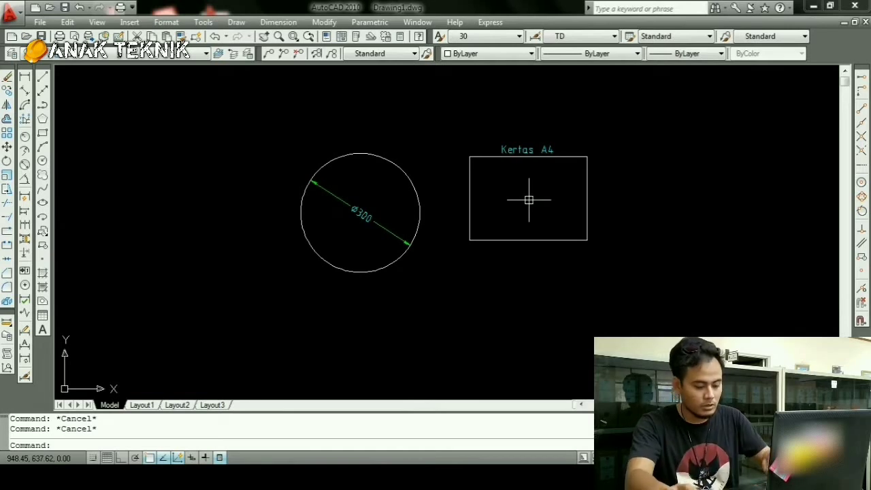
pyautogui.write('m')
pyautogui.press('Return')
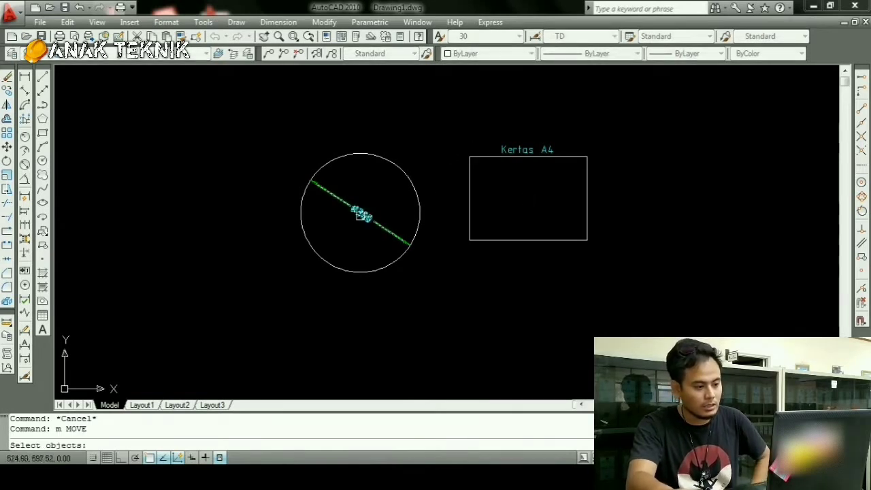
pyautogui.press('Escape')
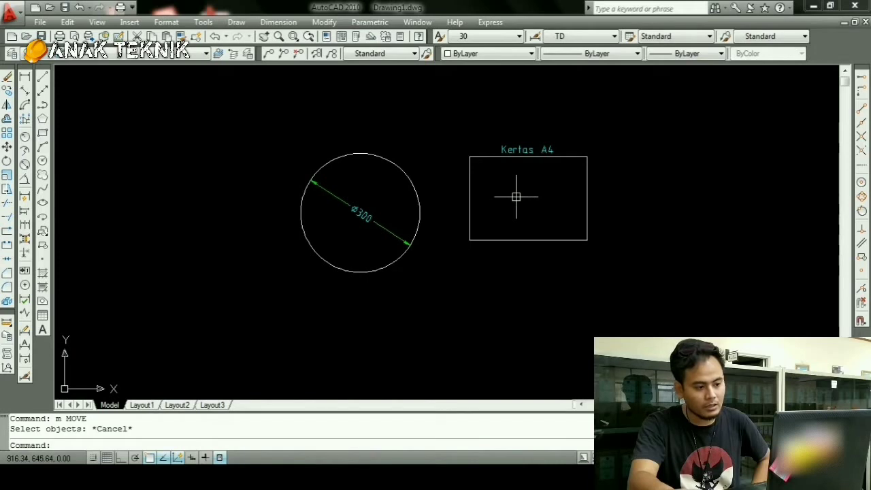
pyautogui.write('m')
pyautogui.press('Return')
pyautogui.click(636, 263)
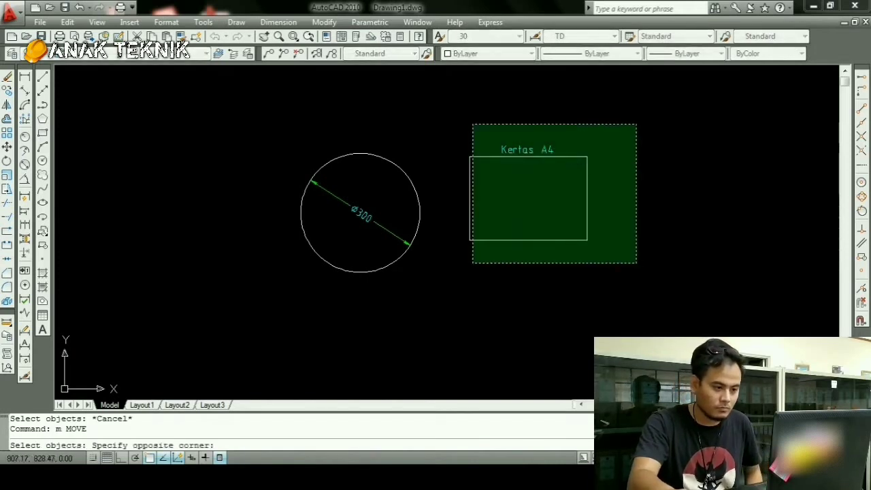
pyautogui.click(473, 125)
pyautogui.press('Return')
pyautogui.click(738, 188)
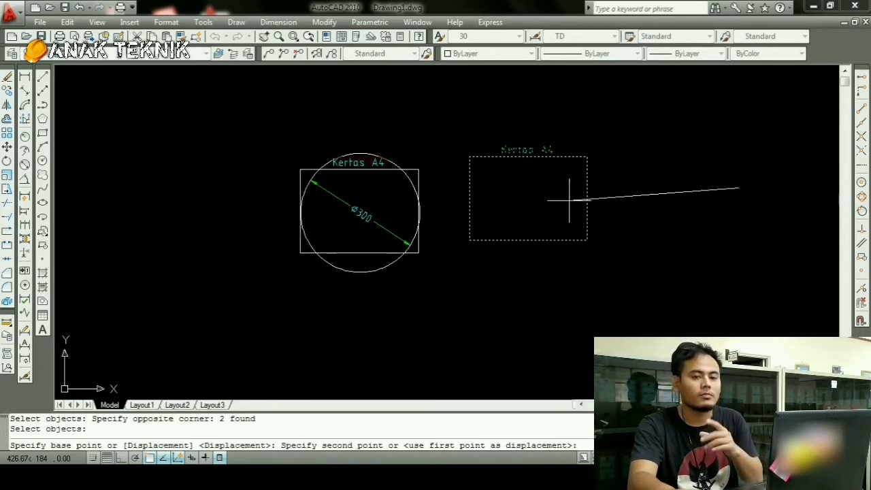
pyautogui.click(728, 207)
pyautogui.press('Escape')
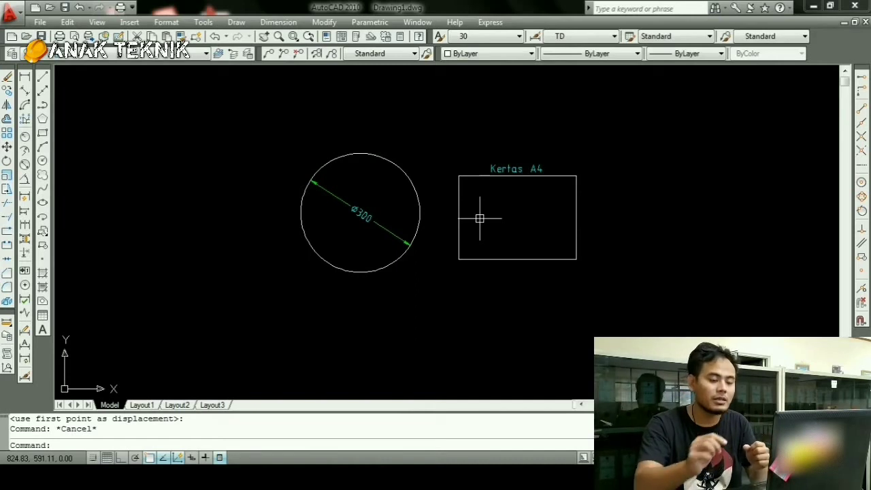
# Scale the rectangle and Kertas A4 label by 2 about the rectangle's centre
pyautogui.press('Escape')
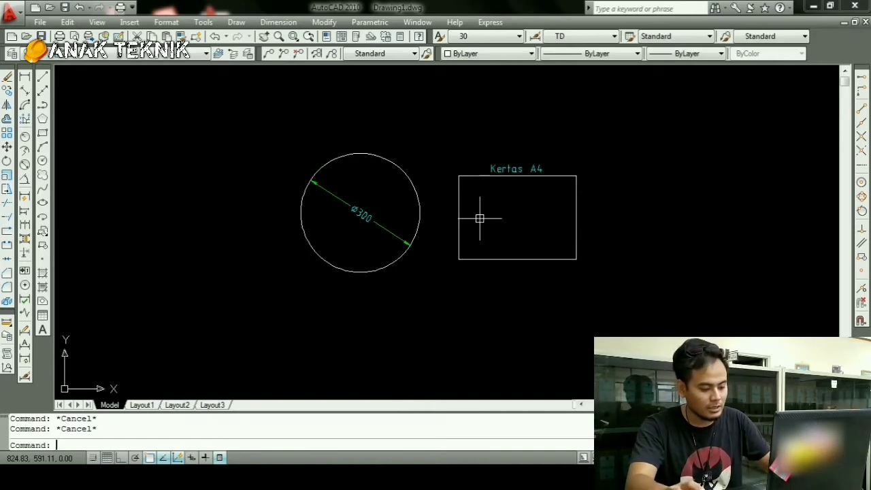
pyautogui.write('sc')
pyautogui.press('Return')
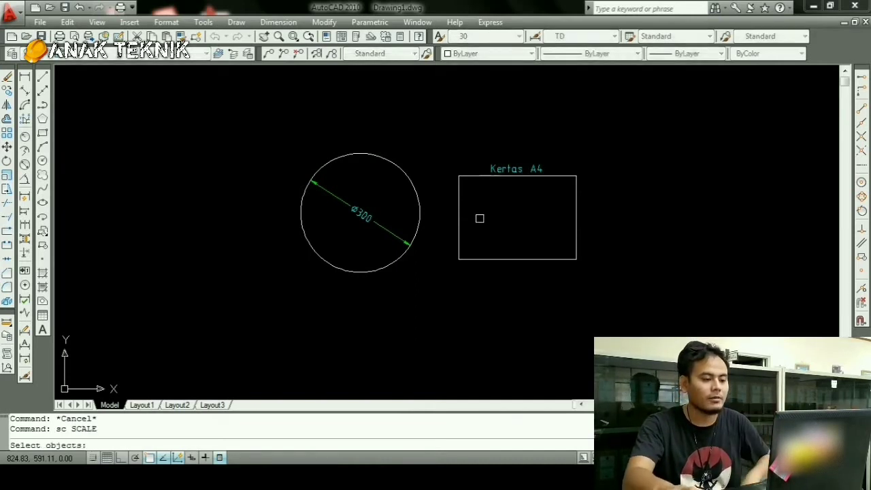
pyautogui.press('Escape')
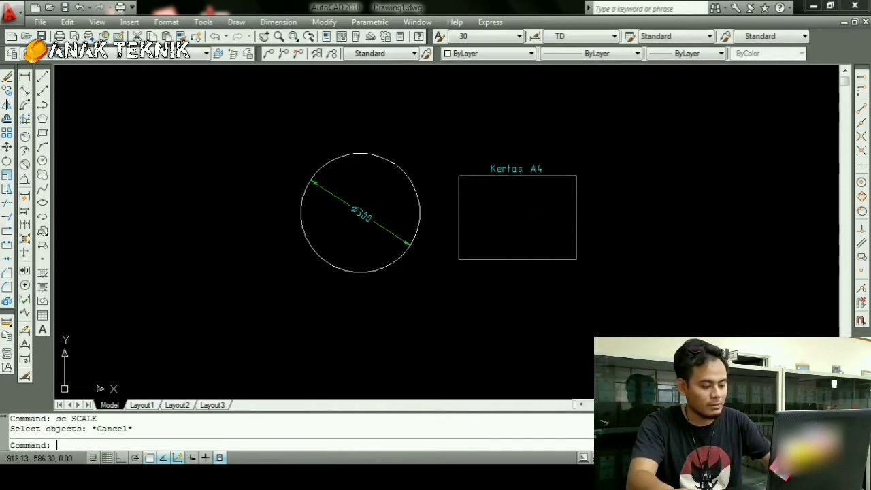
pyautogui.press('Escape')
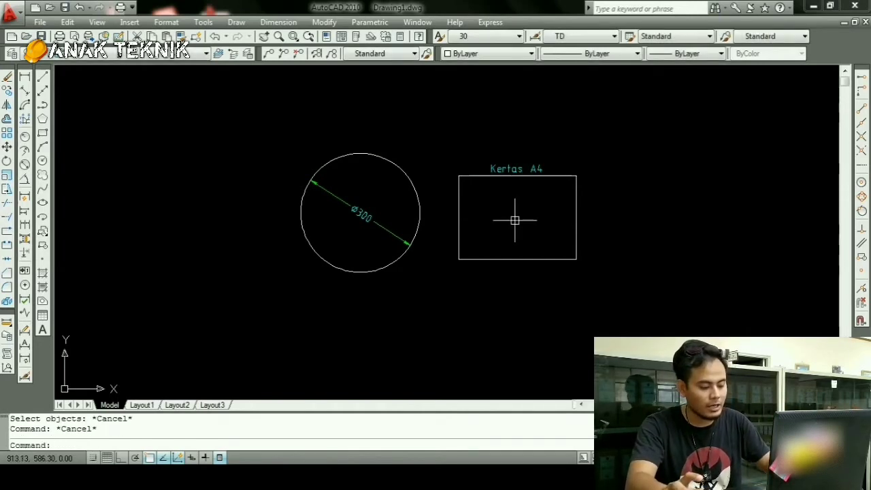
pyautogui.write('sc')
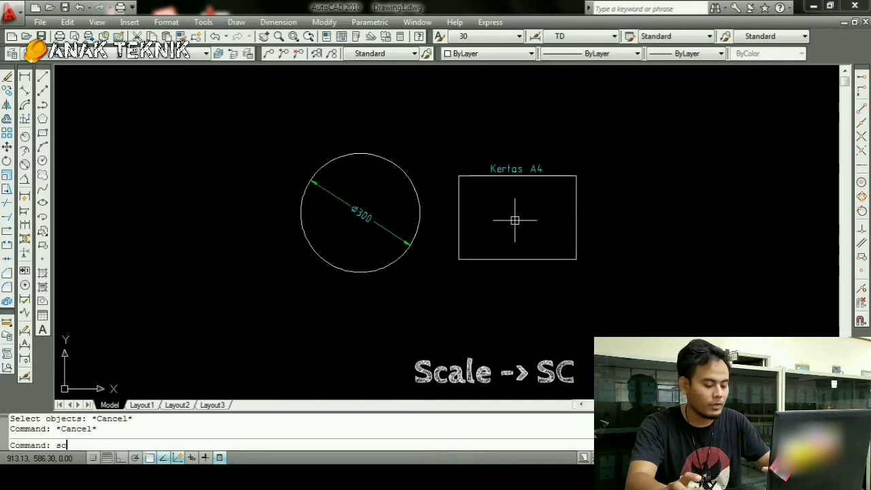
pyautogui.press('Return')
pyautogui.click(599, 280)
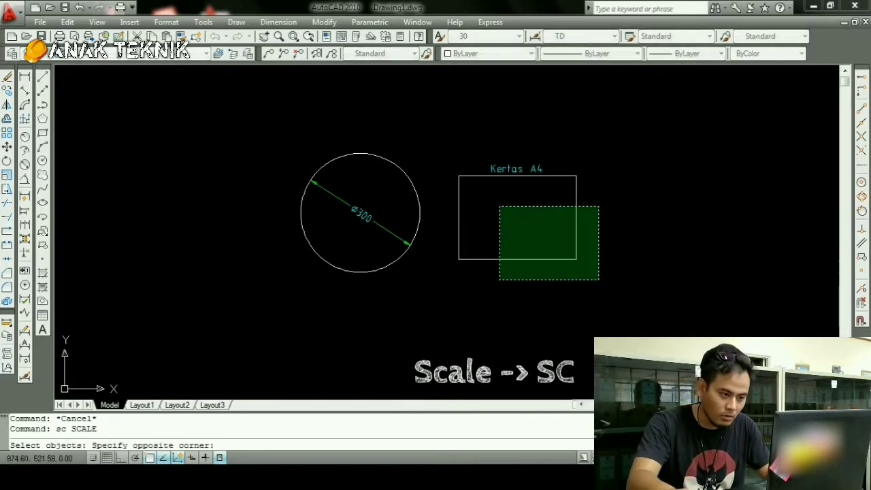
pyautogui.click(453, 147)
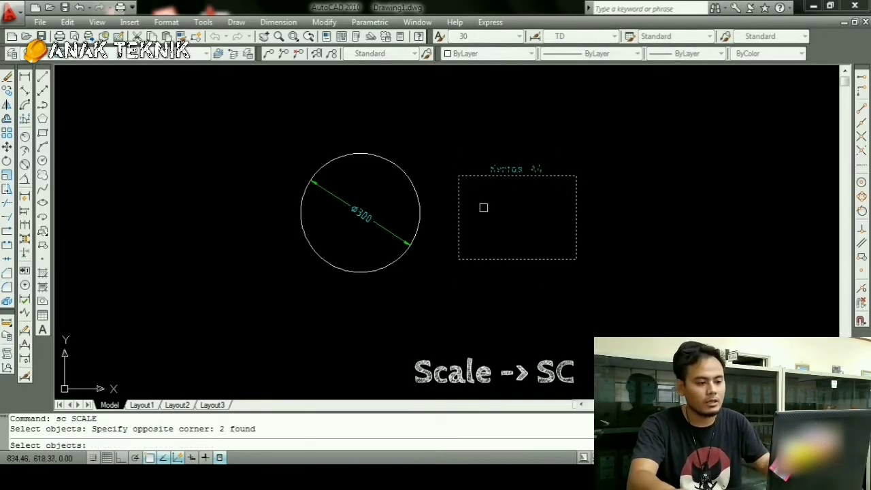
pyautogui.press('Return')
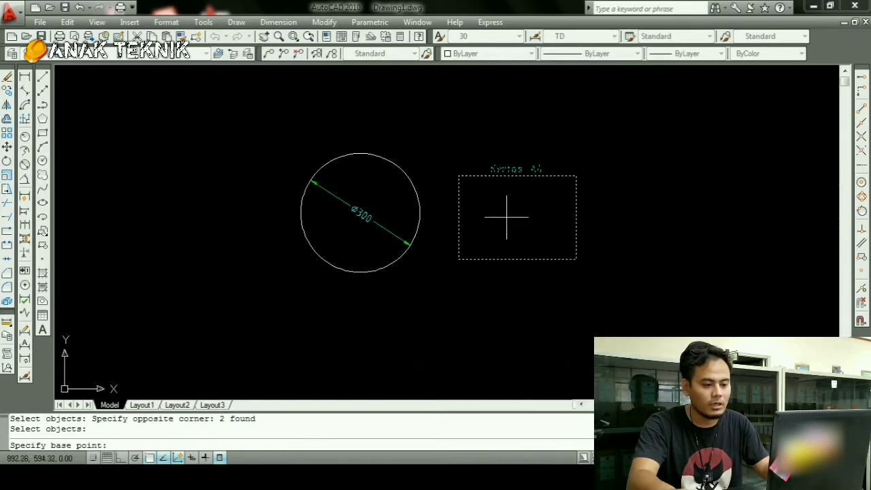
pyautogui.click(506, 218)
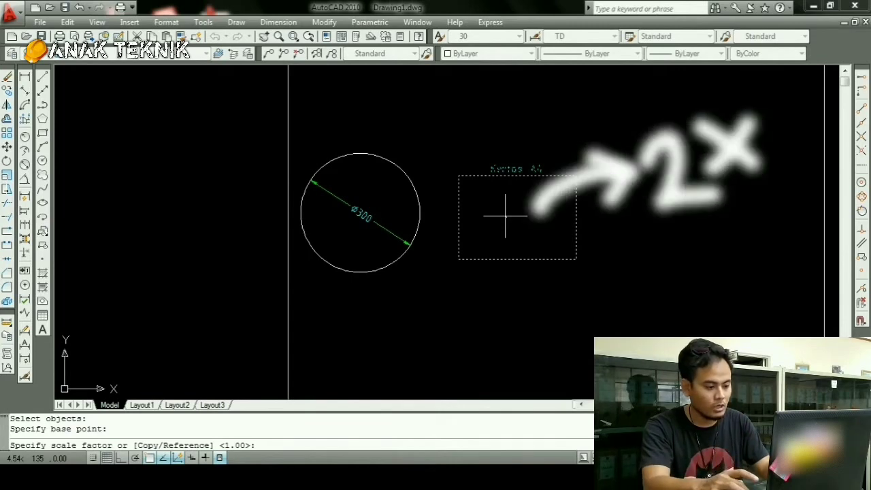
pyautogui.write('2')
pyautogui.press('Return')
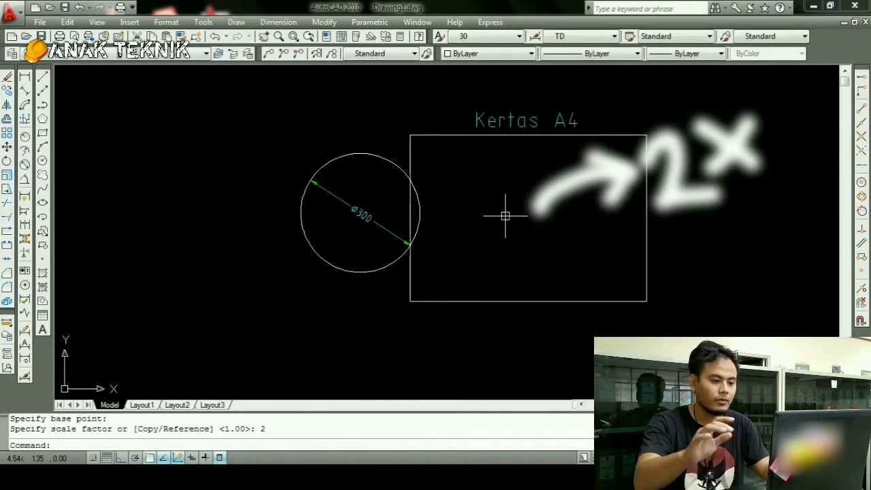
pyautogui.press('Escape')
pyautogui.press('Escape')
pyautogui.write('m')
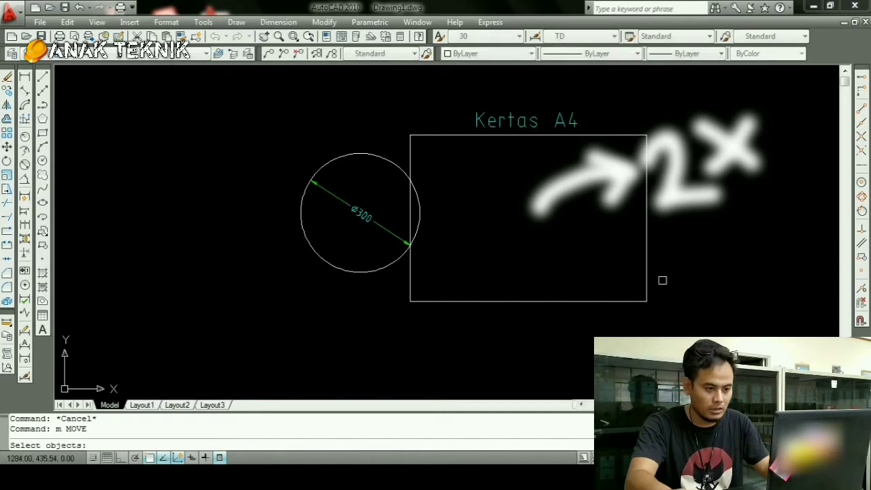
# Move the enlarged rectangle and label so they frame the Ø300 circle
pyautogui.click(673, 303)
pyautogui.click(522, 98)
pyautogui.press('Return')
pyautogui.click(576, 87)
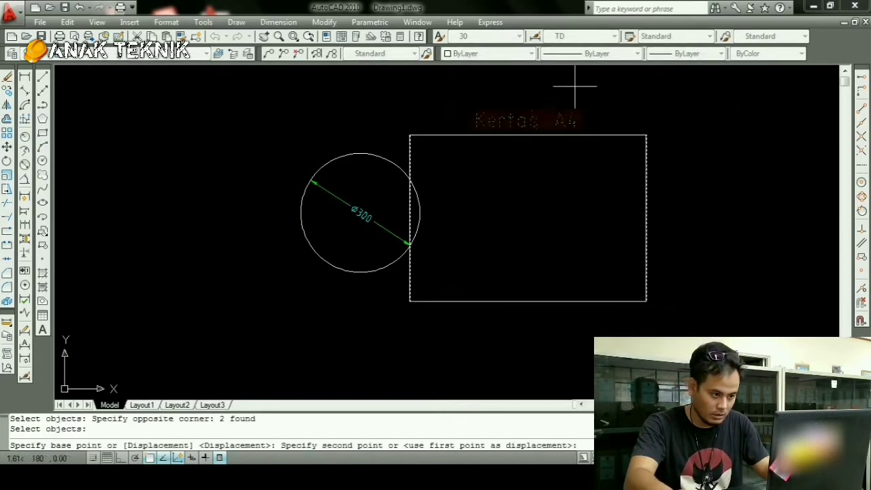
pyautogui.click(413, 83)
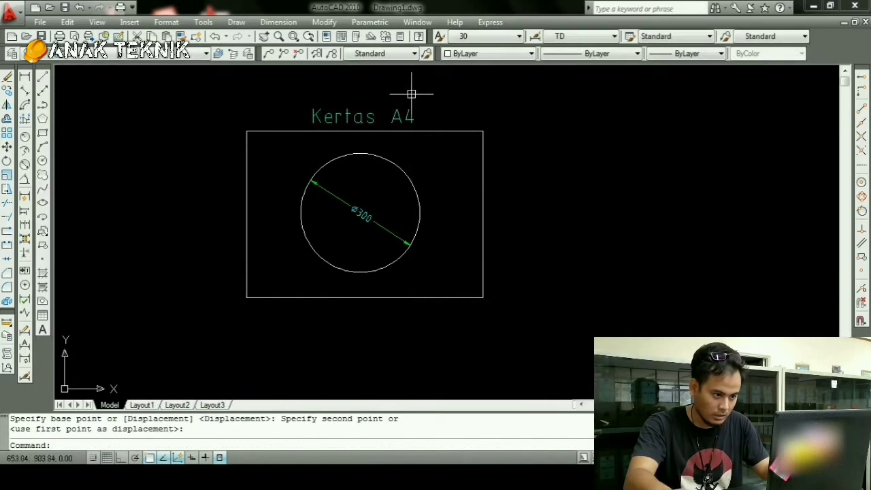
pyautogui.press('Escape')
pyautogui.press('Escape')
pyautogui.write('co')
pyautogui.press('Return')
pyautogui.press('Escape')
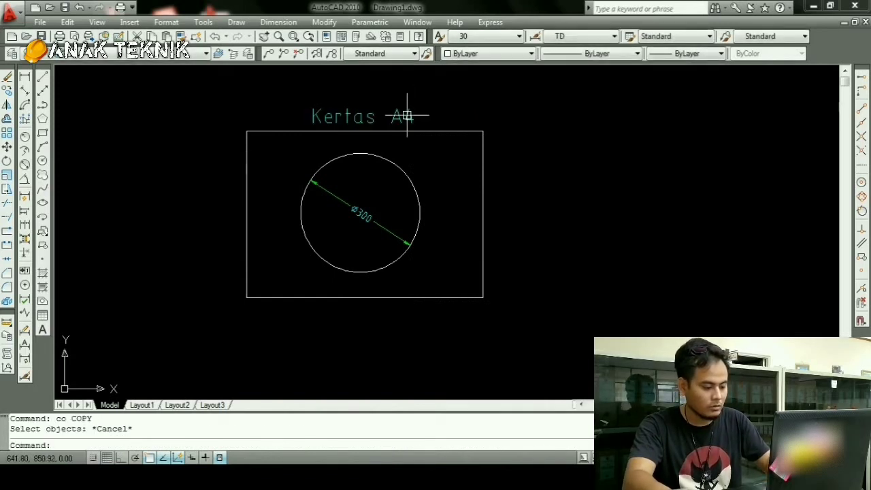
# Append ', Skala 1 : 2' to the Kertas A4 label with ED
pyautogui.write('ed')
pyautogui.press('Return')
pyautogui.click(406, 116)
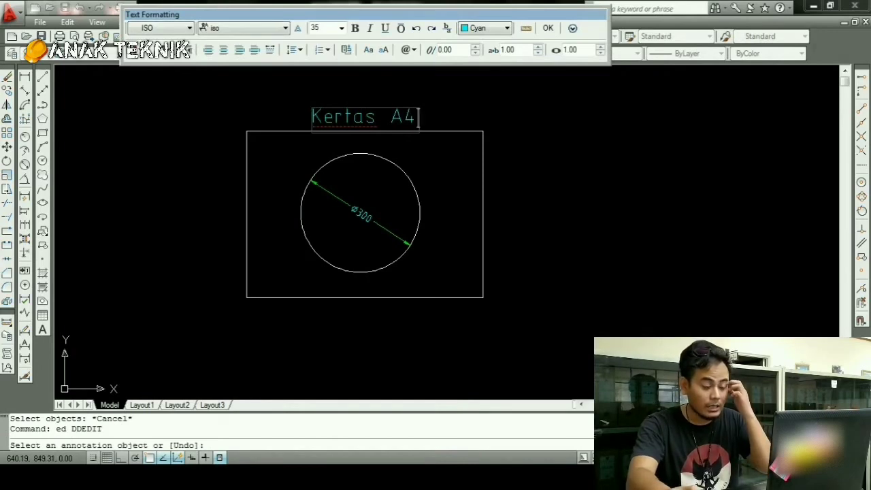
pyautogui.write(', ')
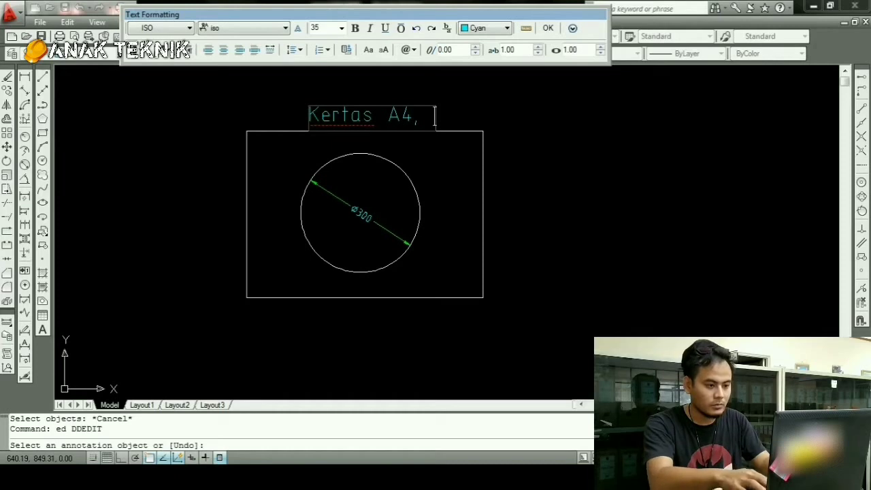
pyautogui.write('Skala')
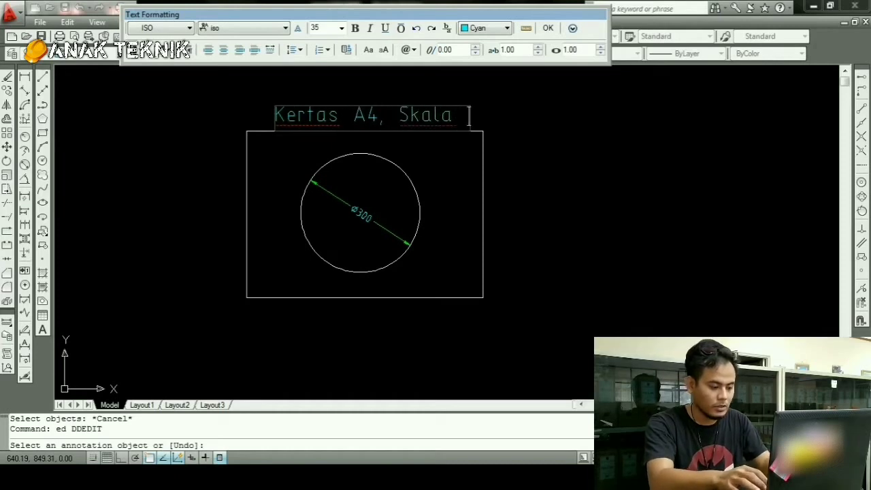
pyautogui.write(' 1 ')
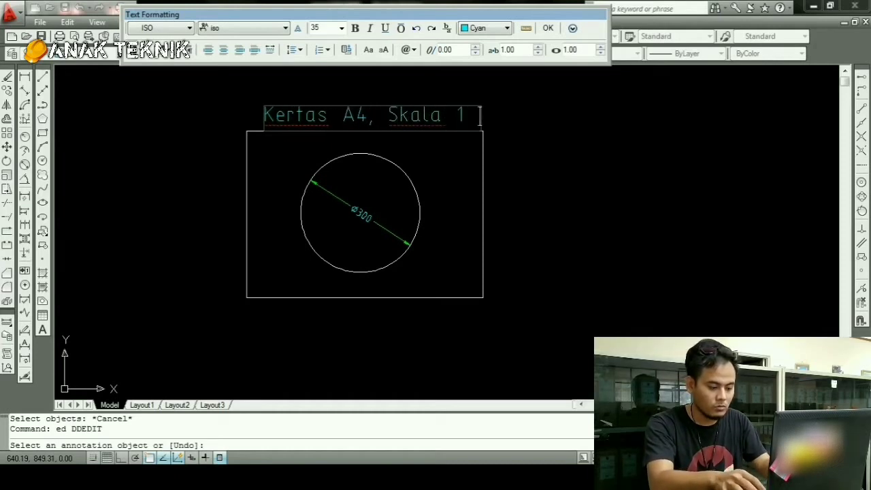
pyautogui.write(':')
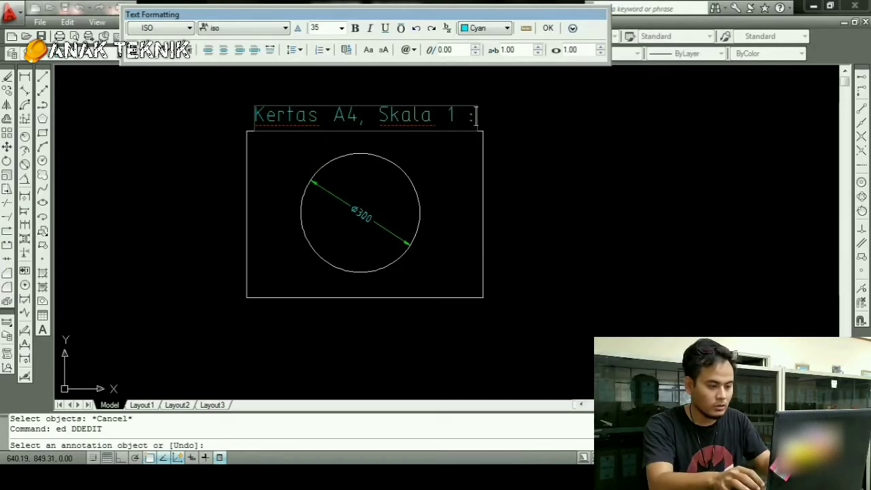
pyautogui.write(' 2')
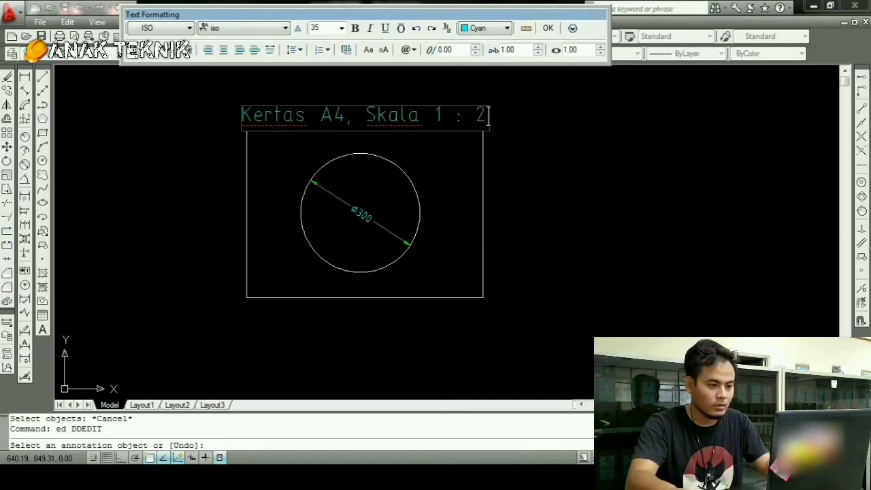
pyautogui.click(548, 28)
pyautogui.press('Escape')
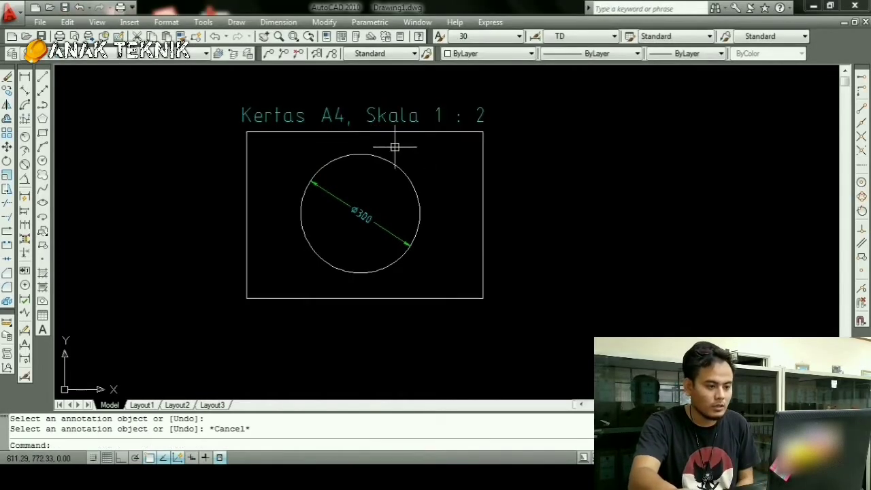
pyautogui.scroll(2, 422, 160)
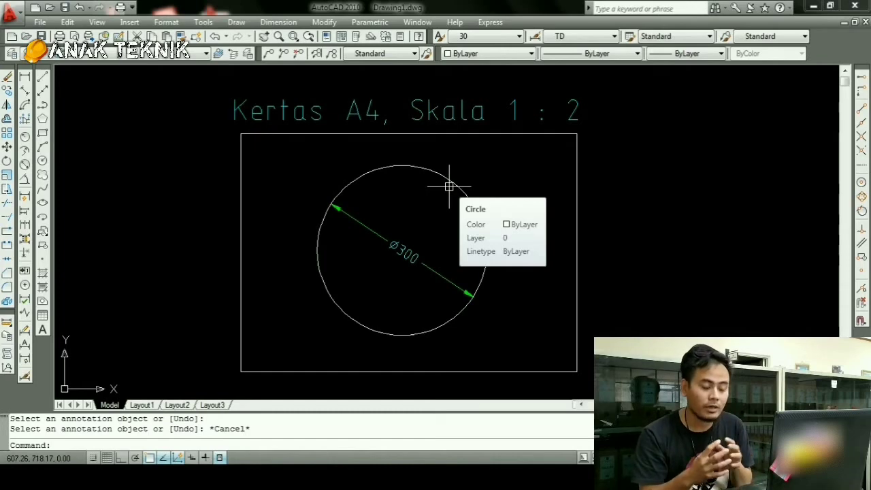
pyautogui.moveTo(449, 186)
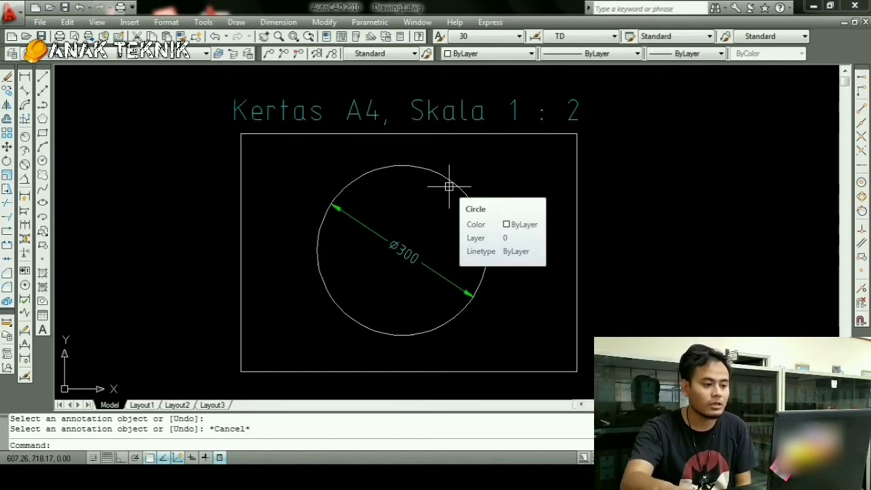
pyautogui.moveTo(450, 186); pyautogui.dragTo(443, 186, button='middle')
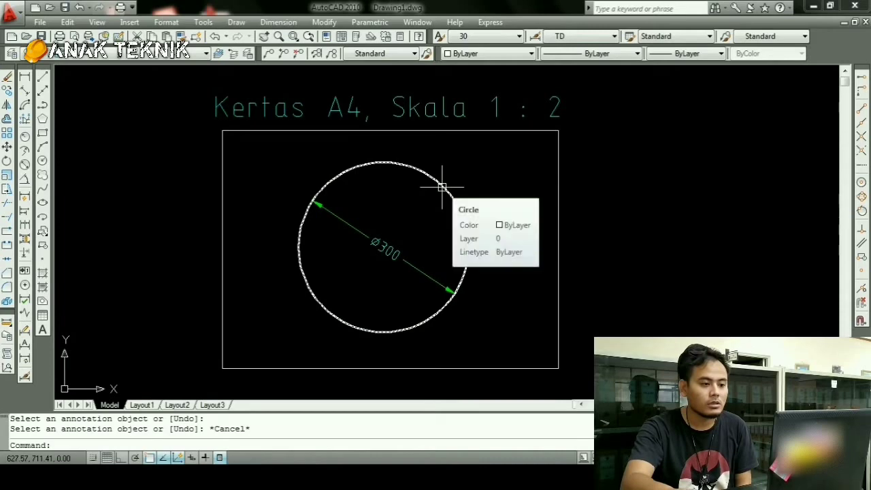
pyautogui.press('Escape')
pyautogui.press('Escape')
pyautogui.moveTo(480, 204); pyautogui.dragTo(449, 191, button='middle')
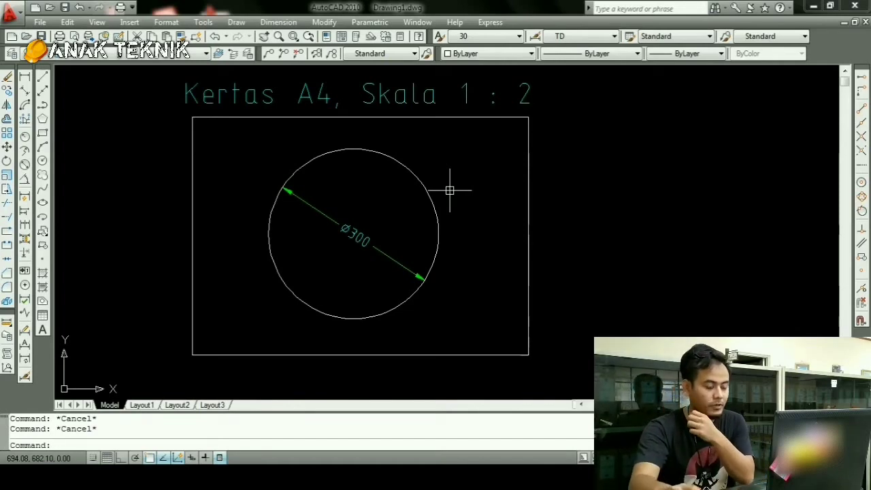
pyautogui.moveTo(510, 197)
pyautogui.mouseDown(button='middle')
pyautogui.moveTo(373, 184)
pyautogui.moveTo(260, 189)
pyautogui.mouseUp(button='middle')
pyautogui.write('c')
pyautogui.press('Return')
pyautogui.scroll(-2, 379, 189)
# Draw a circle of radius 300 to the right of the titled frame
pyautogui.moveTo(428, 201); pyautogui.dragTo(427, 201, button='middle')
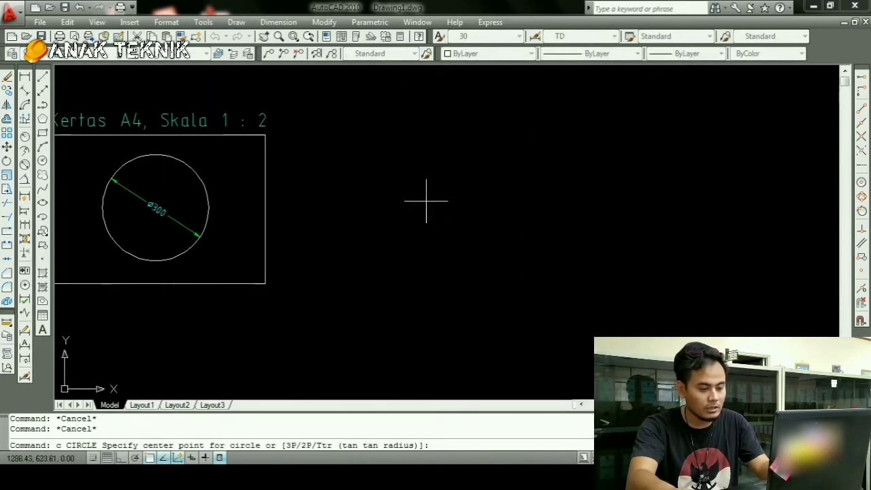
pyautogui.click(503, 202)
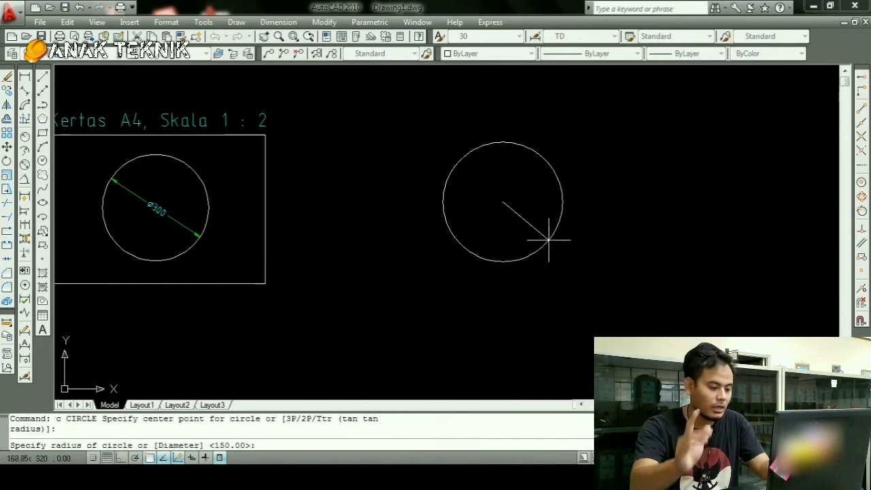
pyautogui.write('300')
pyautogui.press('Return')
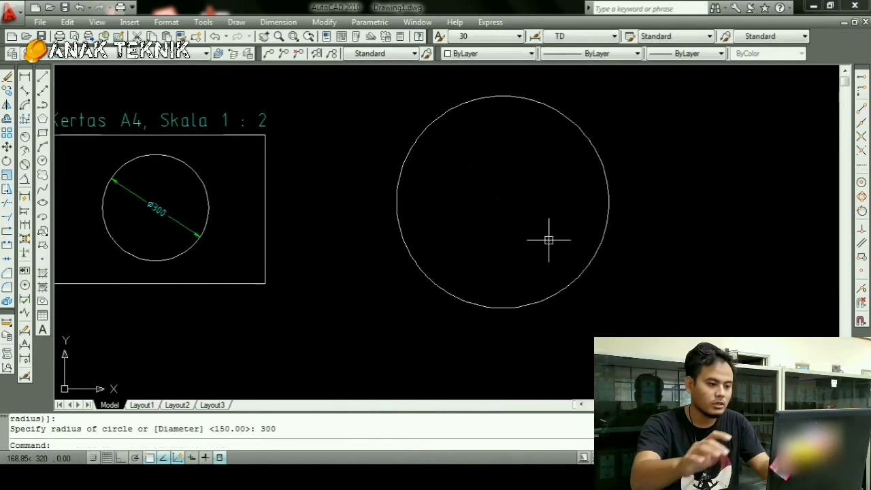
pyautogui.press('Escape')
pyautogui.press('Escape')
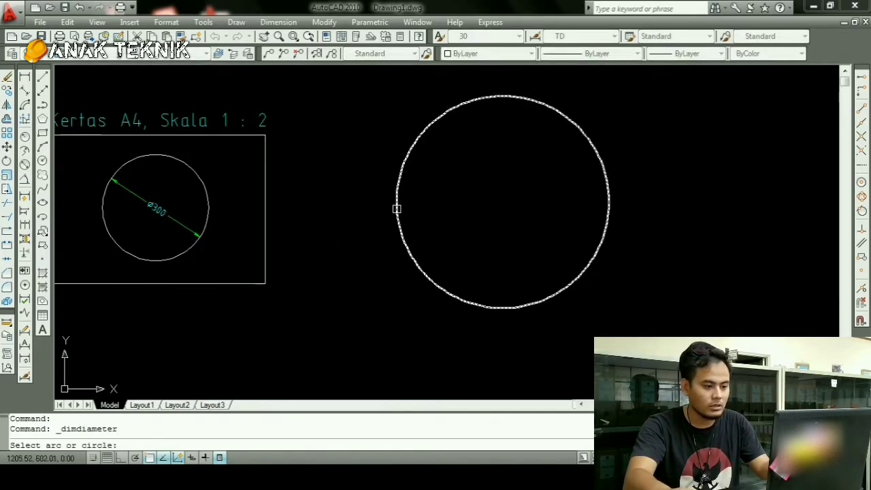
# Add a Ø600 diameter dimension to the new circle
pyautogui.click(398, 207)
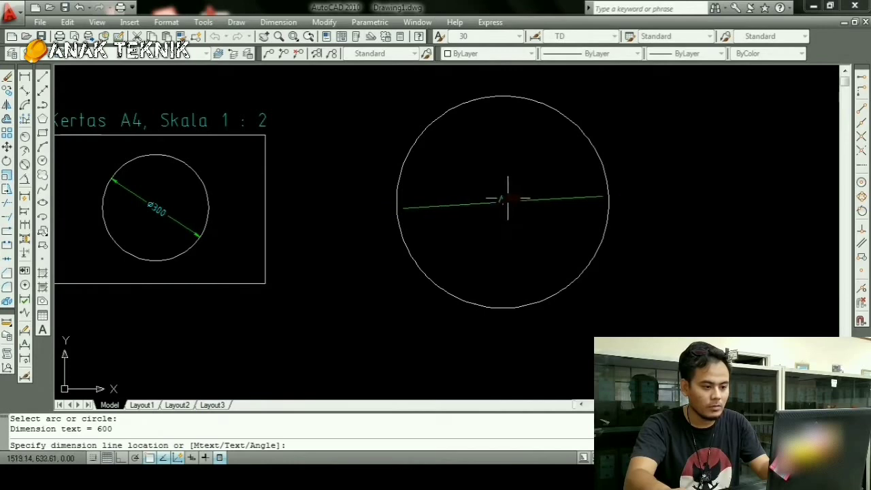
pyautogui.click(507, 201)
pyautogui.press('Escape')
pyautogui.moveTo(597, 227); pyautogui.dragTo(481, 215, button='middle')
pyautogui.press('Escape')
# Draw a closed 297 × 210 A4 rectangle with Ortho lines of 210, 297 and 210
pyautogui.write('l')
pyautogui.press('Return')
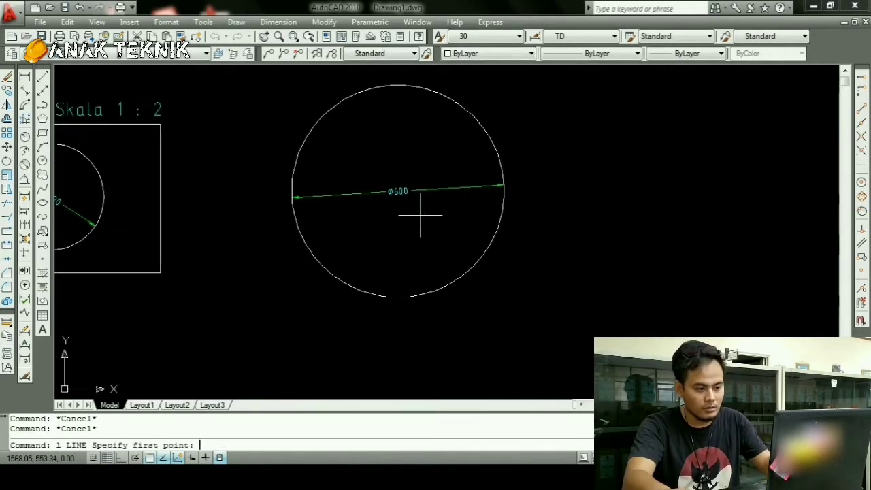
pyautogui.click(574, 174)
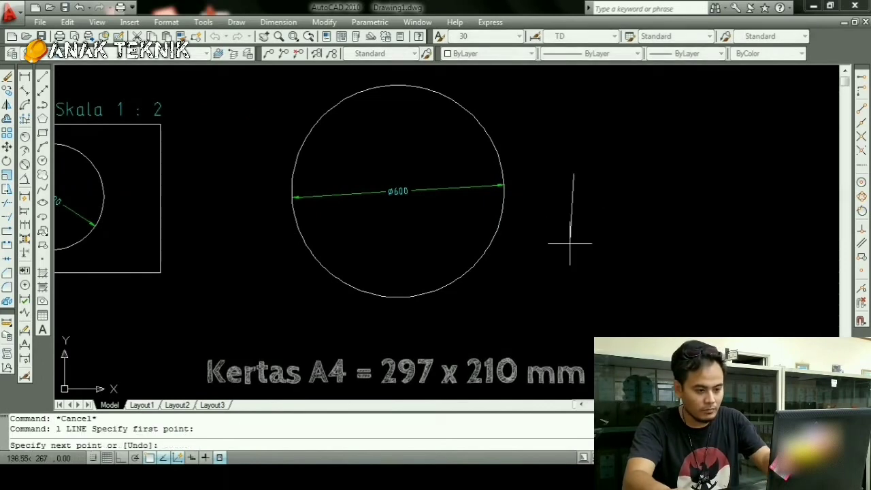
pyautogui.press('F8')
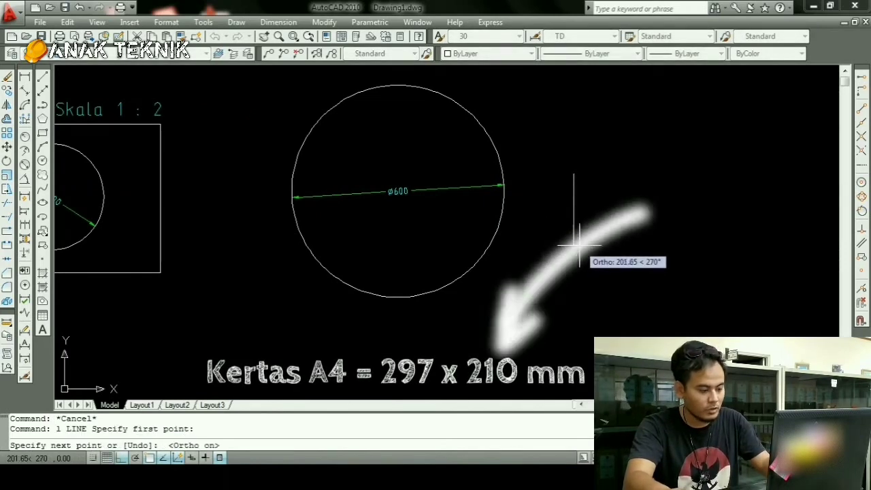
pyautogui.write('210')
pyautogui.press('Return')
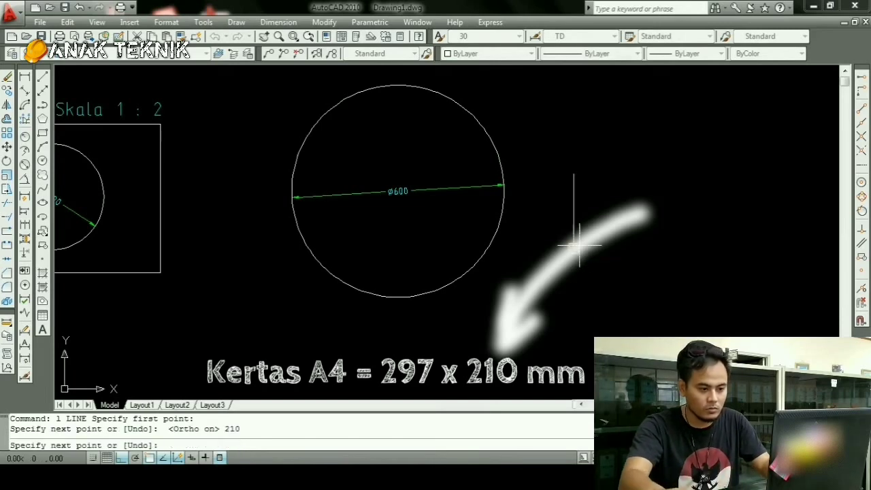
pyautogui.write('29')
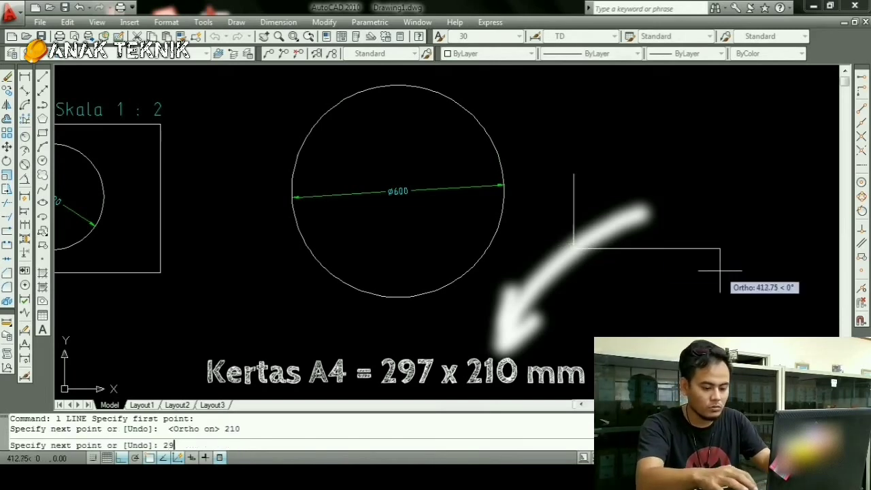
pyautogui.write('7')
pyautogui.press('Return')
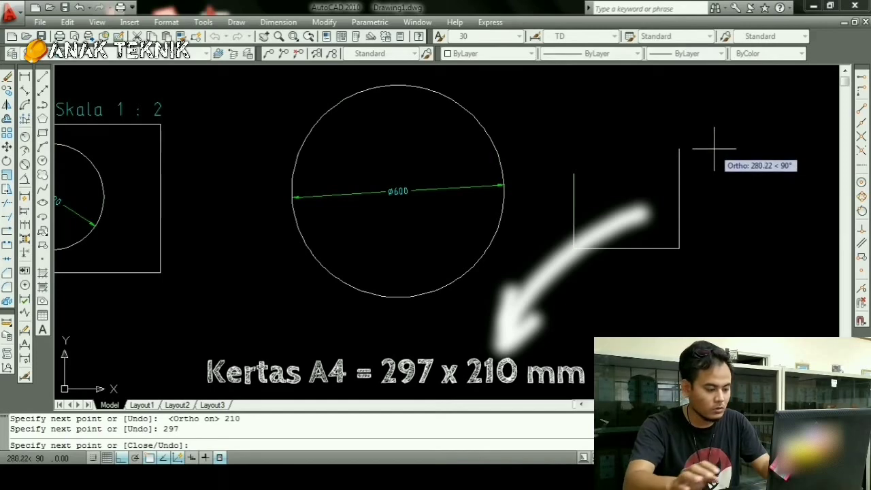
pyautogui.write('210')
pyautogui.press('Return')
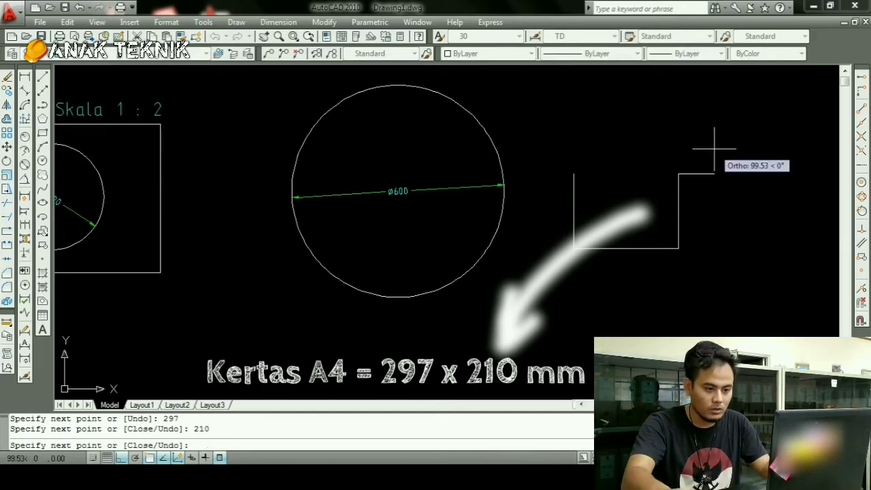
pyautogui.click(574, 175)
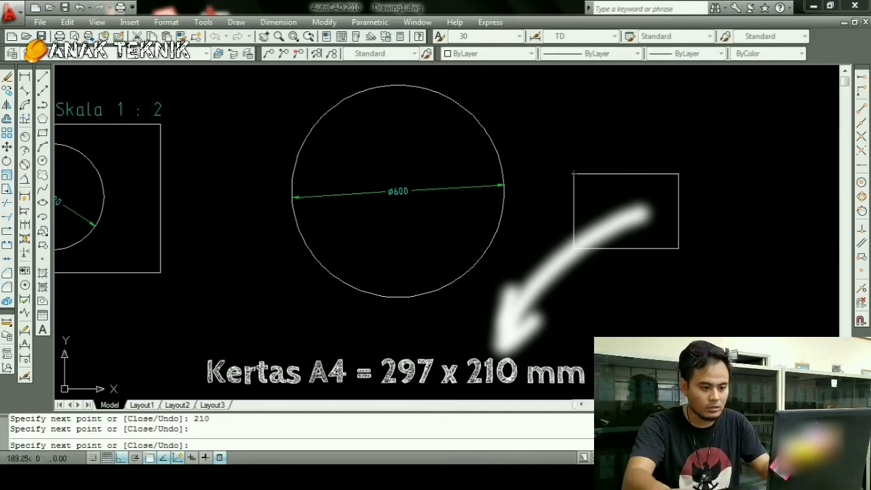
pyautogui.press('Escape')
pyautogui.press('Escape')
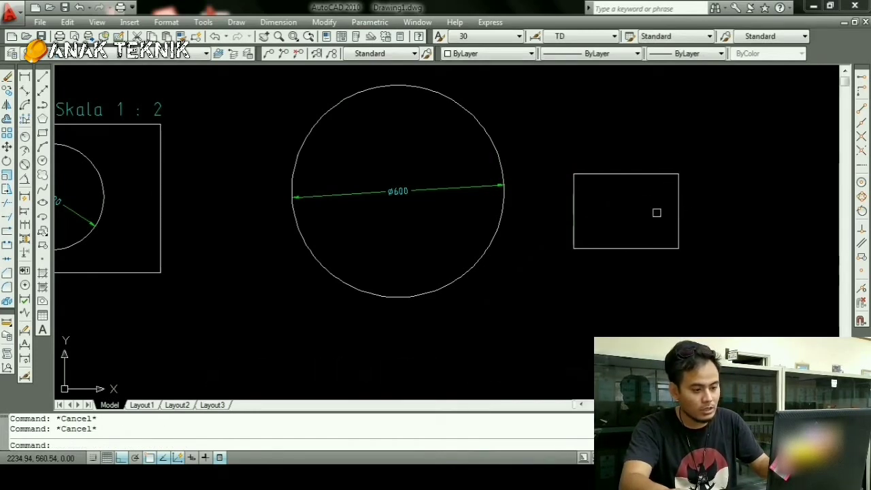
# Cut the A4 rectangle's four lines and paste them back as a single block
pyautogui.hotkey('ctrl', 'x')
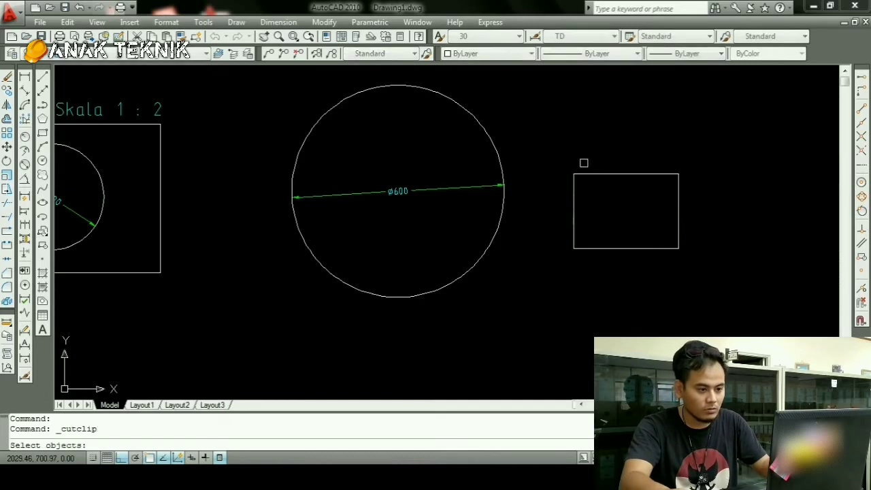
pyautogui.click(576, 158)
pyautogui.click(730, 271)
pyautogui.press('Return')
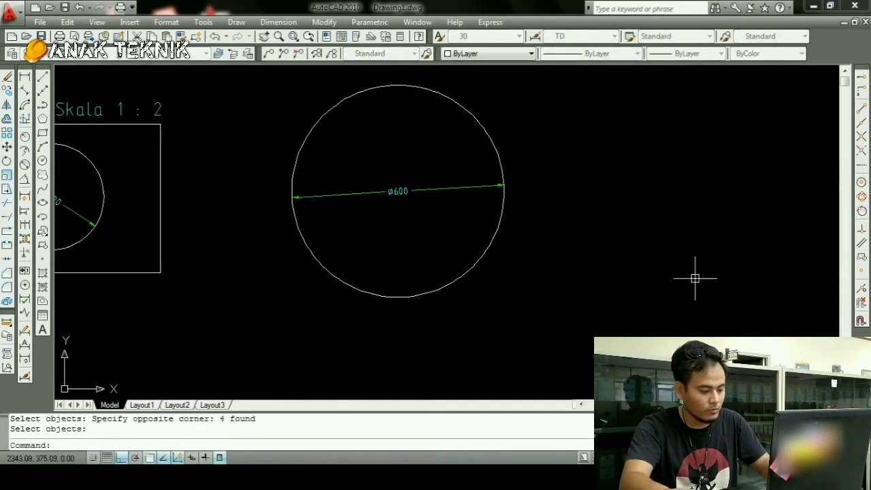
pyautogui.hotkey('ctrl', 'shift', 'v')
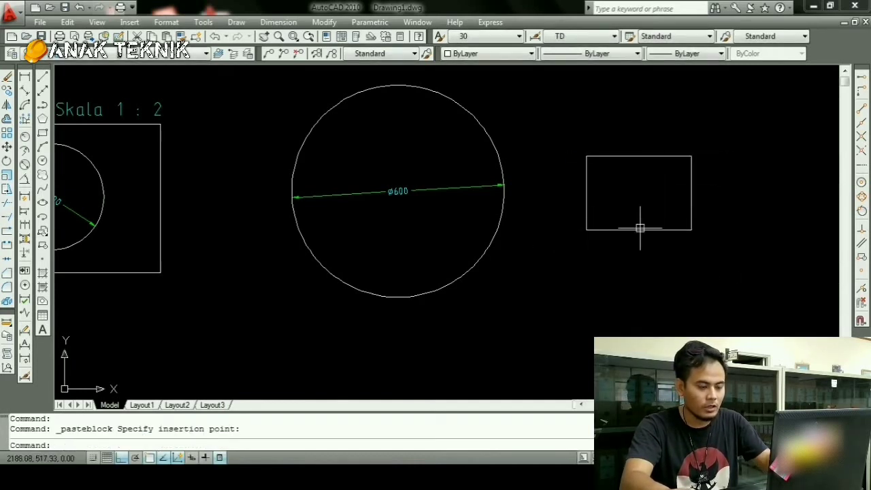
pyautogui.press('Escape')
# Re-centre and zoom the view, then start the SCALE command
pyautogui.moveTo(641, 224); pyautogui.dragTo(529, 257, button='middle')
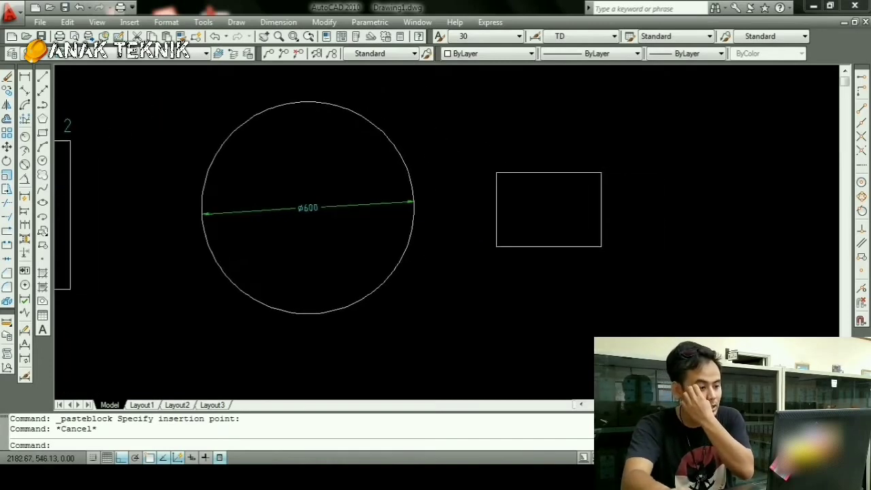
pyautogui.scroll(2, 398, 188)
pyautogui.scroll(-1, 402, 191)
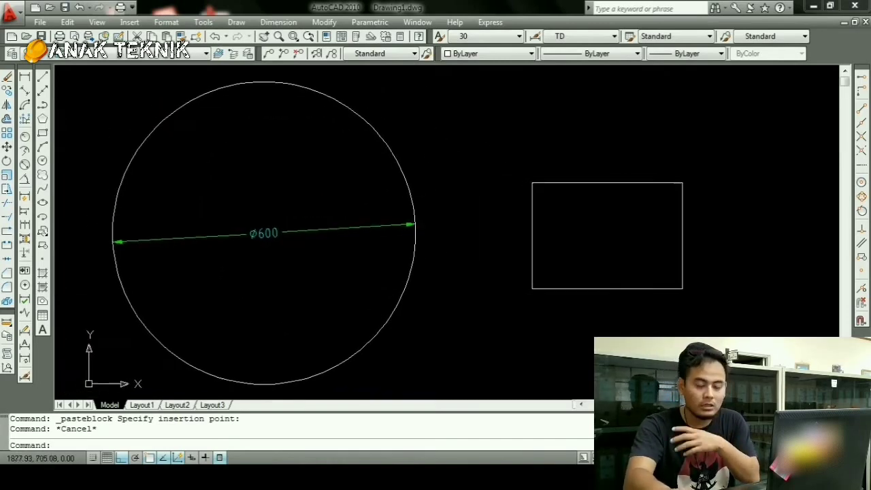
pyautogui.scroll(1, 453, 191)
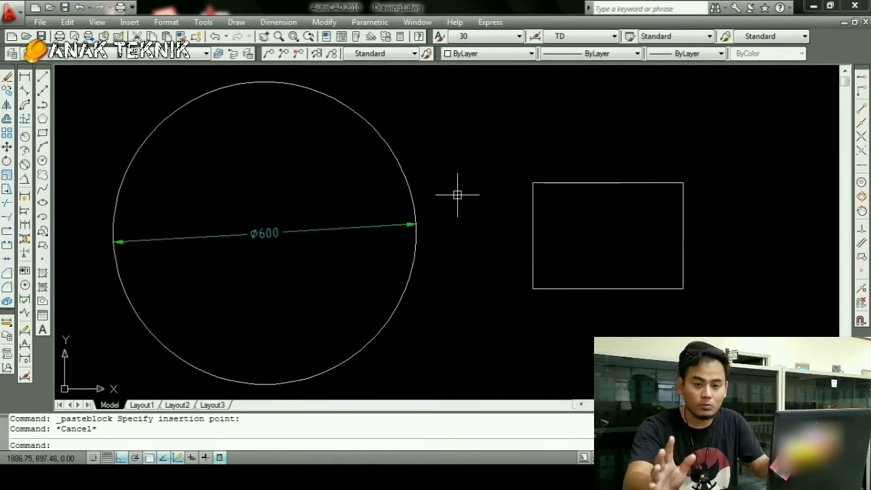
pyautogui.write('sc')
pyautogui.press('Return')
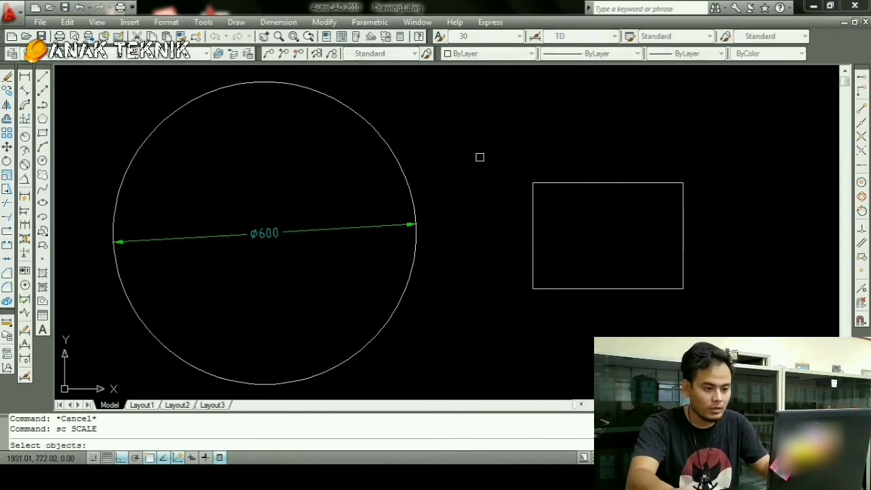
pyautogui.click(480, 154)
pyautogui.click(735, 328)
pyautogui.press('Return')
pyautogui.click(591, 241)
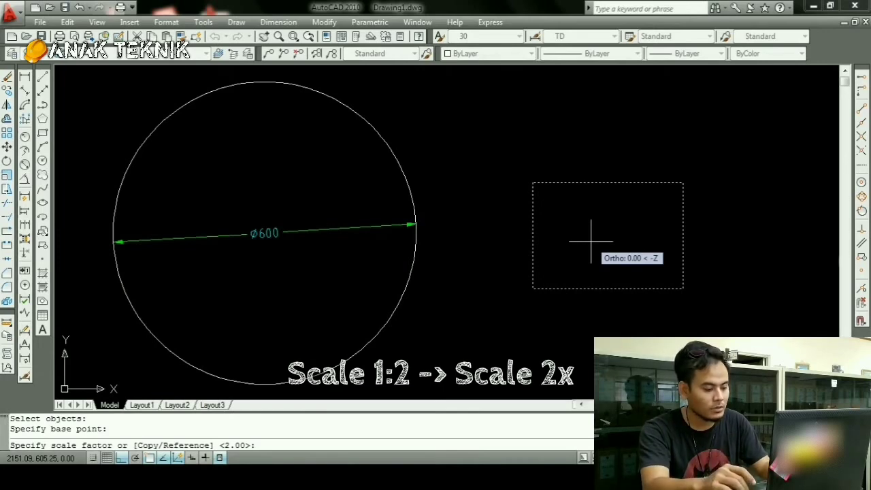
pyautogui.write('2')
pyautogui.press('Return')
pyautogui.press('Escape')
pyautogui.press('Escape')
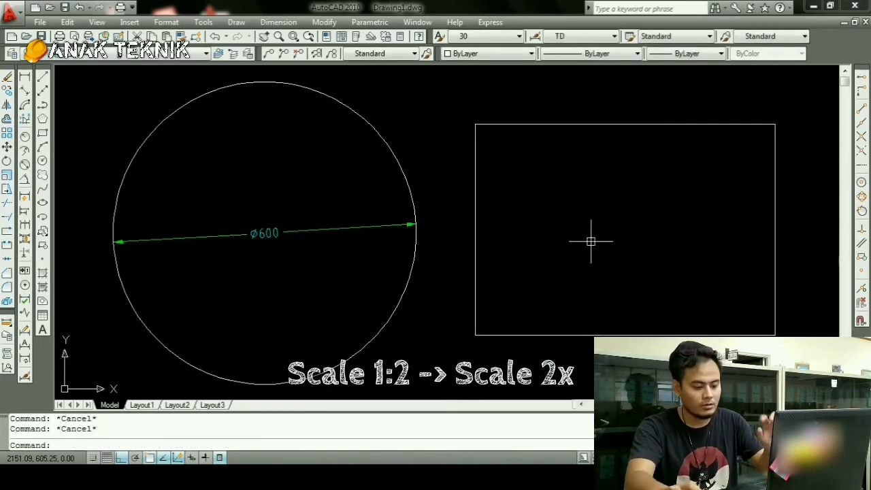
pyautogui.write('m')
pyautogui.press('Return')
pyautogui.click(597, 239)
pyautogui.click(469, 108)
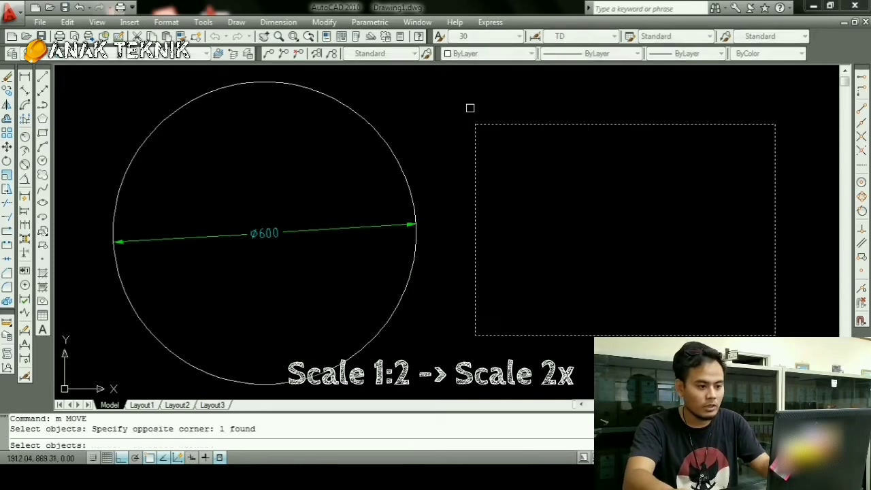
pyautogui.press('Return')
pyautogui.press('Escape')
pyautogui.press('Escape')
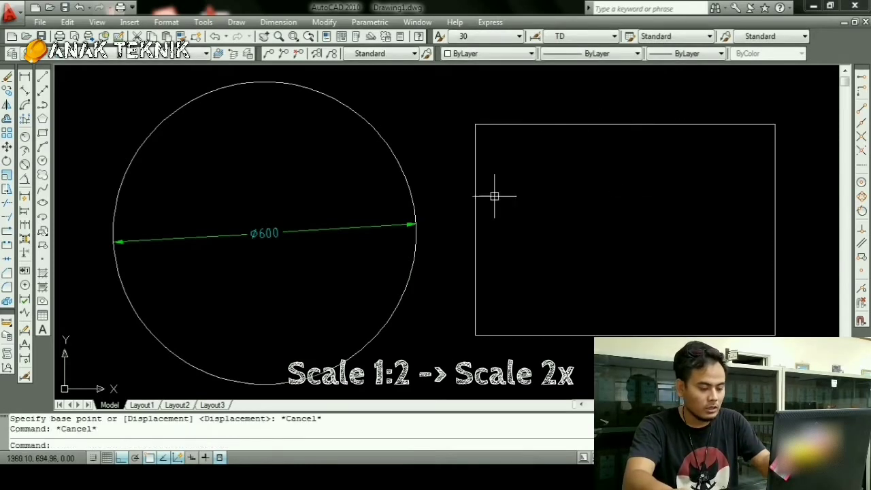
pyautogui.write('m')
pyautogui.press('Return')
pyautogui.click(420, 247)
pyautogui.click(320, 191)
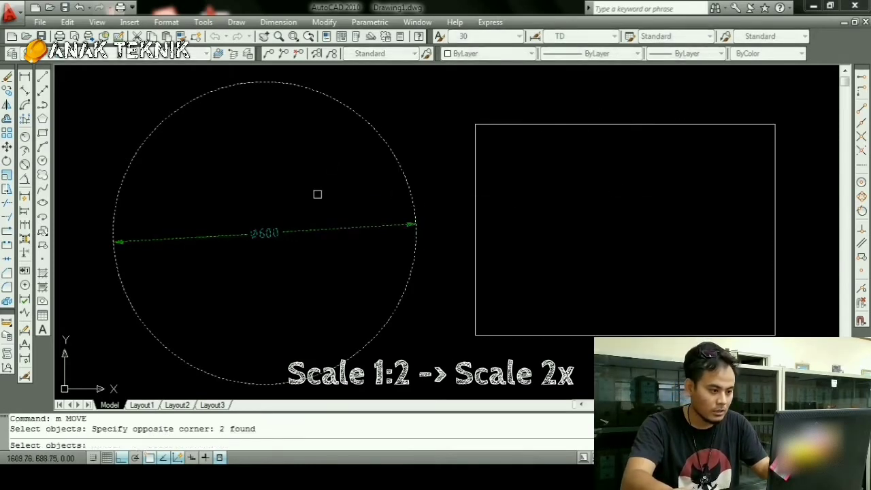
pyautogui.press('Return')
pyautogui.click(256, 212)
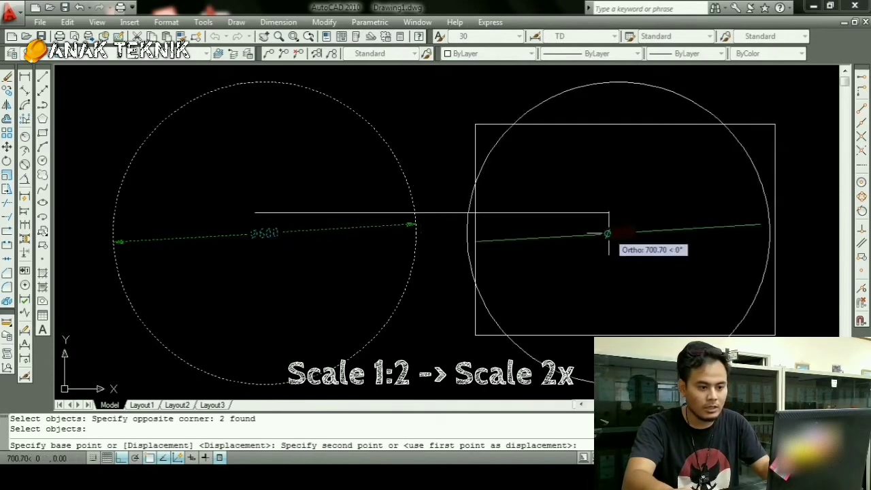
pyautogui.press('Escape')
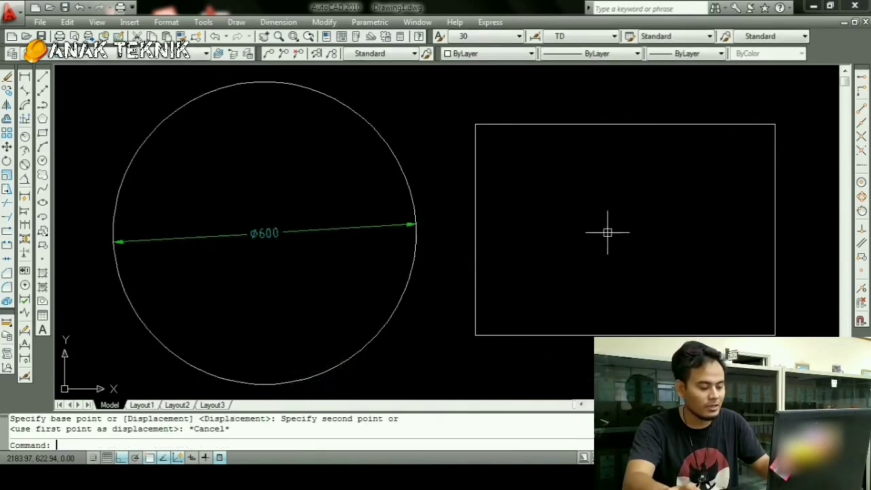
pyautogui.press('Escape')
pyautogui.hotkey('ctrl', 'x')
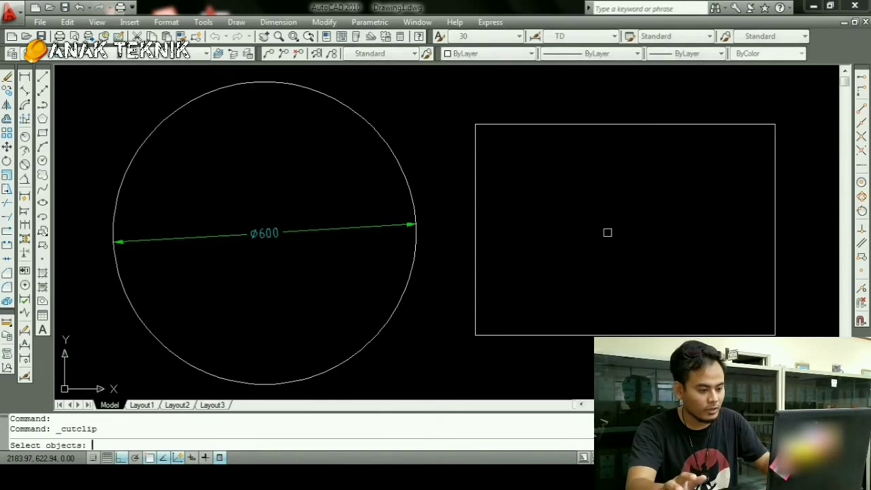
pyautogui.press('Escape')
pyautogui.press('Escape')
pyautogui.hotkey('ctrl', 'z')
pyautogui.hotkey('ctrl', 'z')
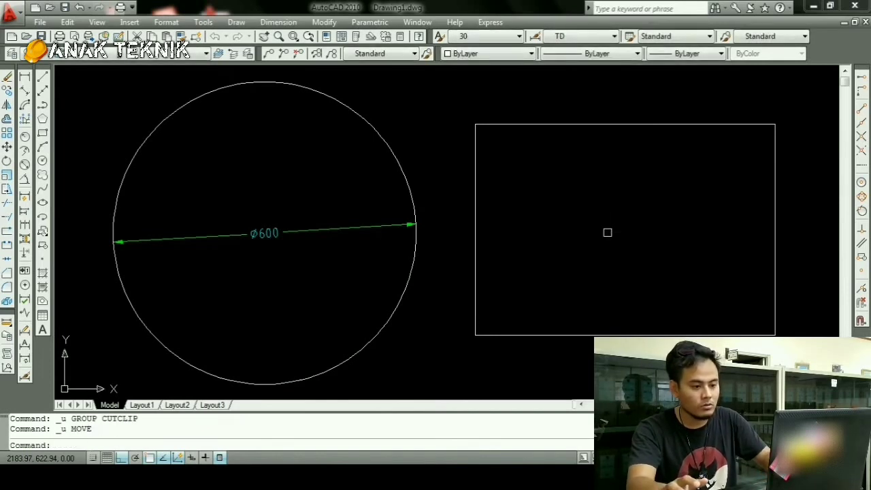
pyautogui.hotkey('ctrl', 'z')
pyautogui.hotkey('ctrl', 'z')
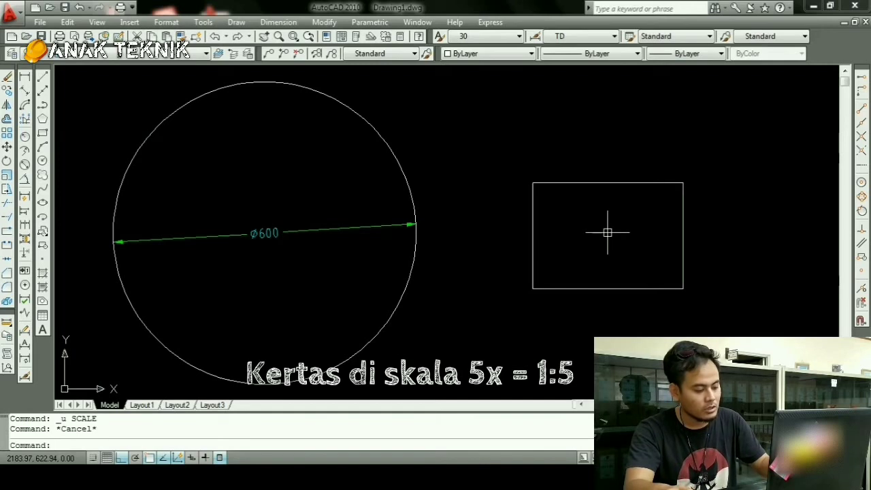
# Save the drawing and scale the A4 rectangle by 5 about its centre
pyautogui.hotkey('ctrl', 's')
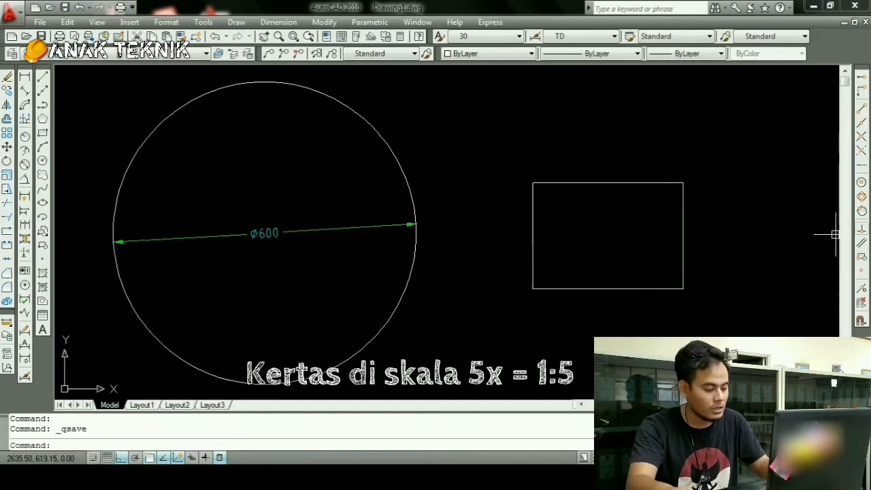
pyautogui.press('Escape')
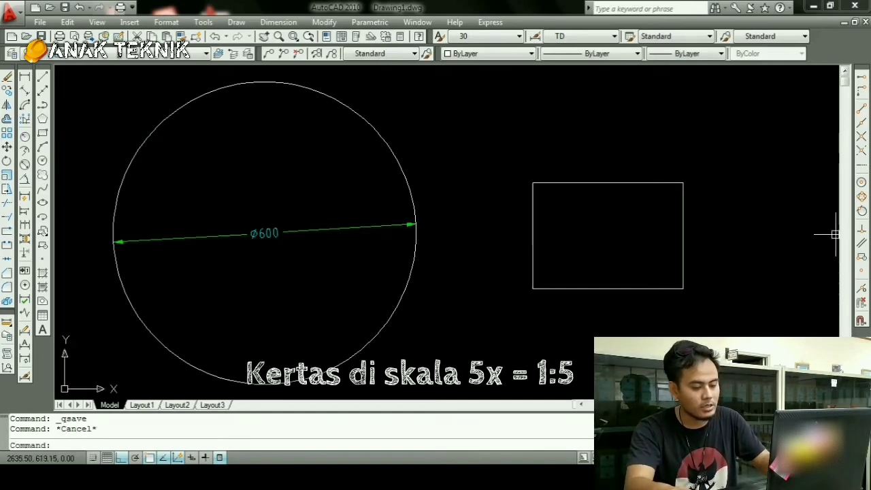
pyautogui.write('sc')
pyautogui.press('Return')
pyautogui.click(756, 304)
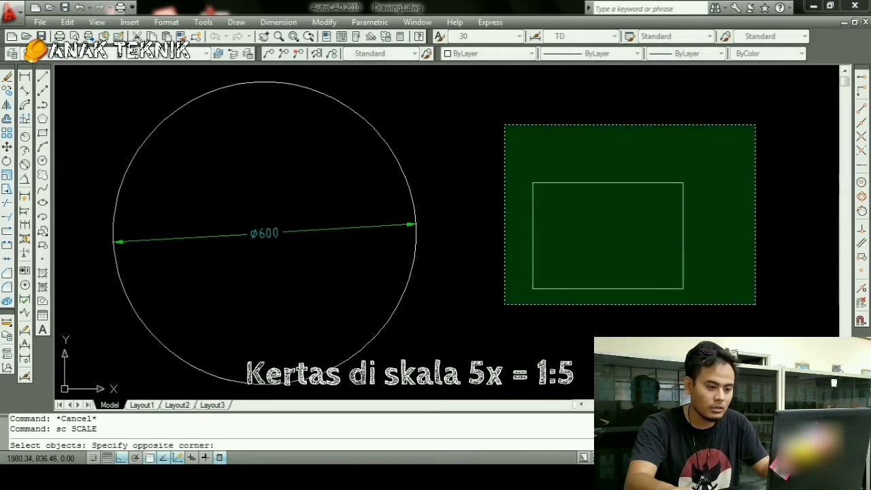
pyautogui.click(504, 124)
pyautogui.press('Return')
pyautogui.click(595, 221)
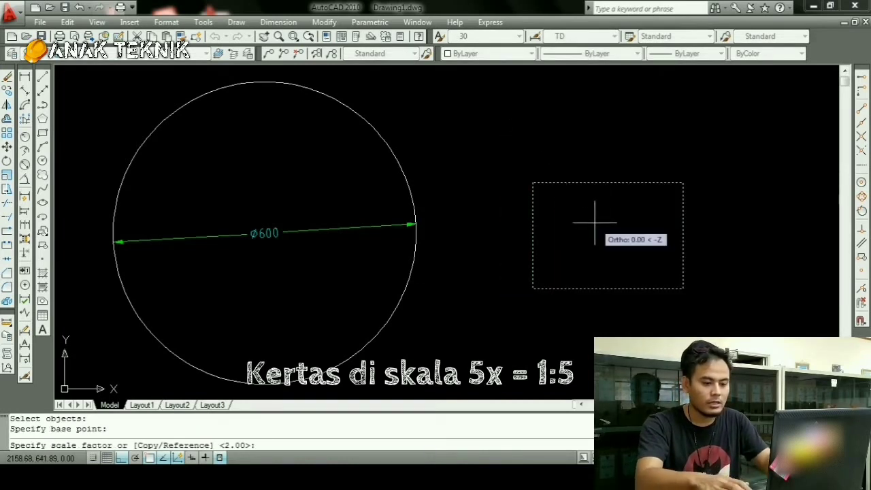
pyautogui.write('5')
pyautogui.press('Return')
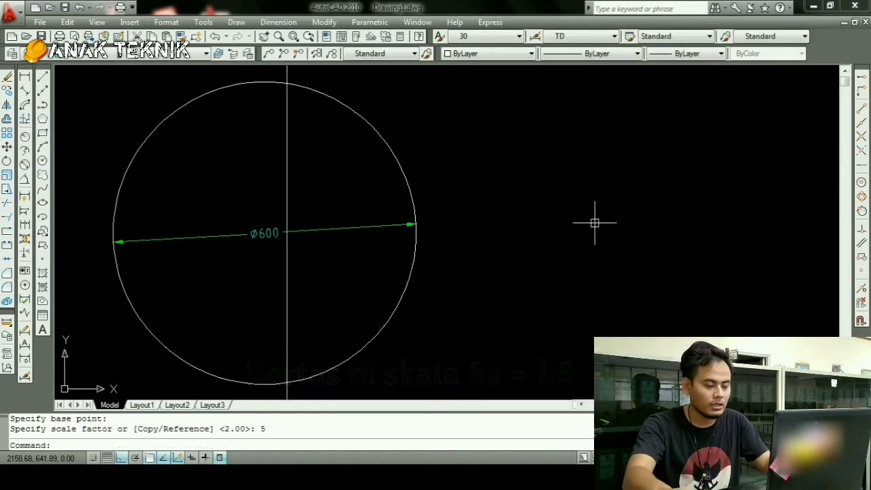
# Move the Ø600 circle and its dimension inside the enlarged rectangle
pyautogui.scroll(-3, 594, 224)
pyautogui.moveTo(576, 220); pyautogui.dragTo(397, 123, button='middle')
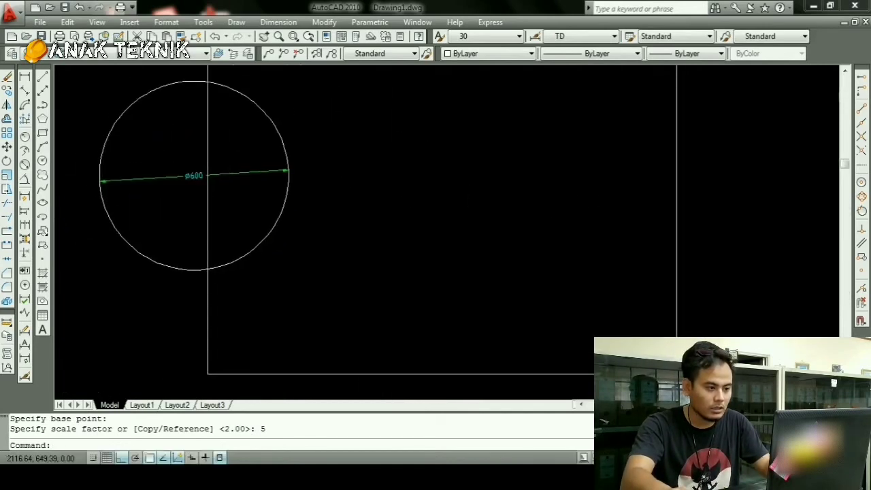
pyautogui.middleClick(345, 246)
pyautogui.write('m')
pyautogui.press('Return')
pyautogui.click(345, 246)
pyautogui.click(258, 180)
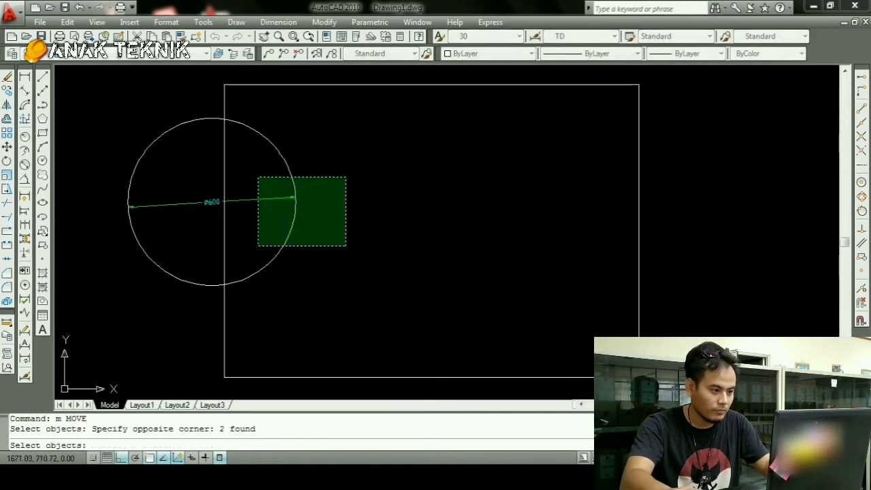
pyautogui.press('Return')
pyautogui.click(253, 176)
pyautogui.click(415, 201)
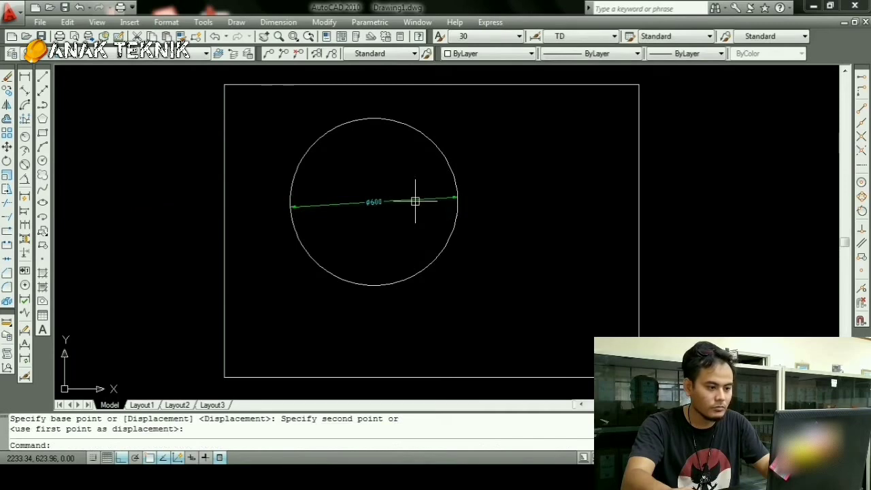
# Move the circle and dimension again to centre them in the frame
pyautogui.write('m')
pyautogui.press('Return')
pyautogui.click(502, 283)
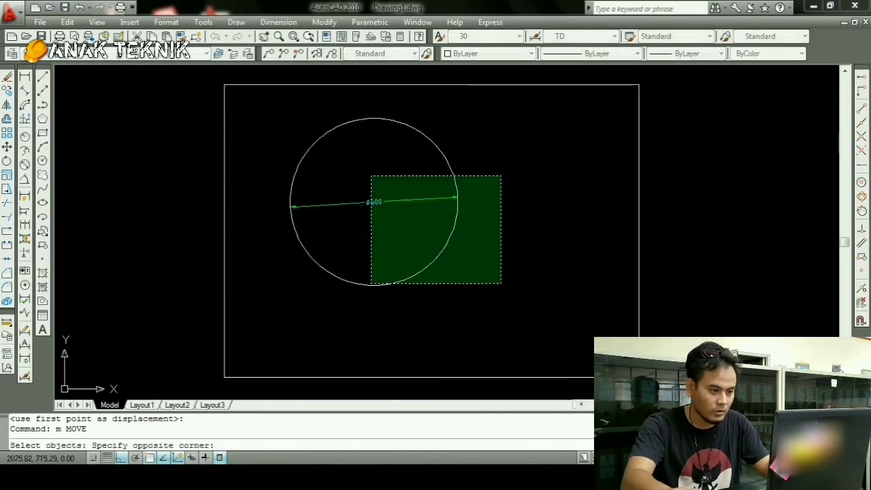
pyautogui.click(371, 177)
pyautogui.press('Return')
pyautogui.click(352, 171)
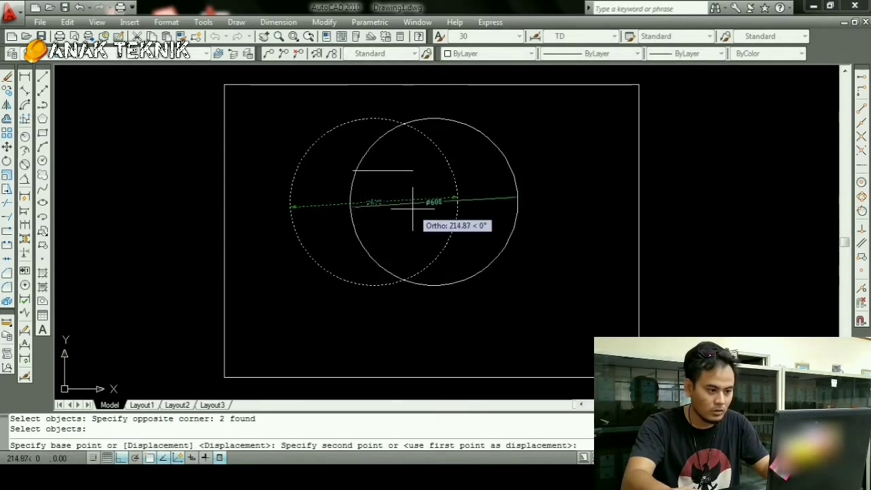
pyautogui.click(412, 202)
# Edit the sheet title so it reads 'Kertas A4, Skala 1 : 5'
pyautogui.write('ed')
pyautogui.press('Return')
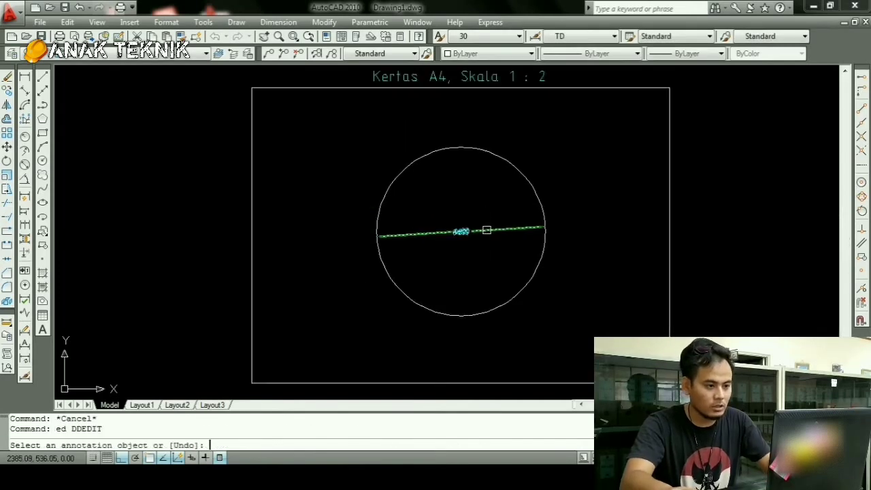
pyautogui.click(544, 79)
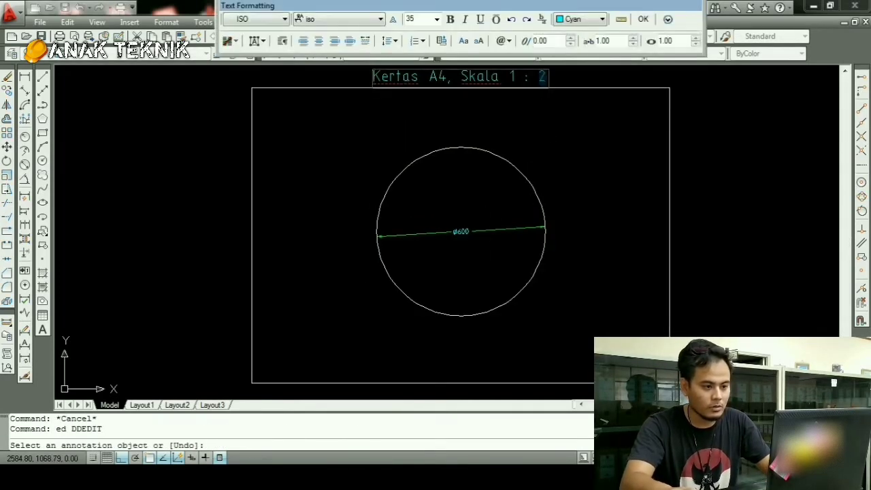
pyautogui.write('5')
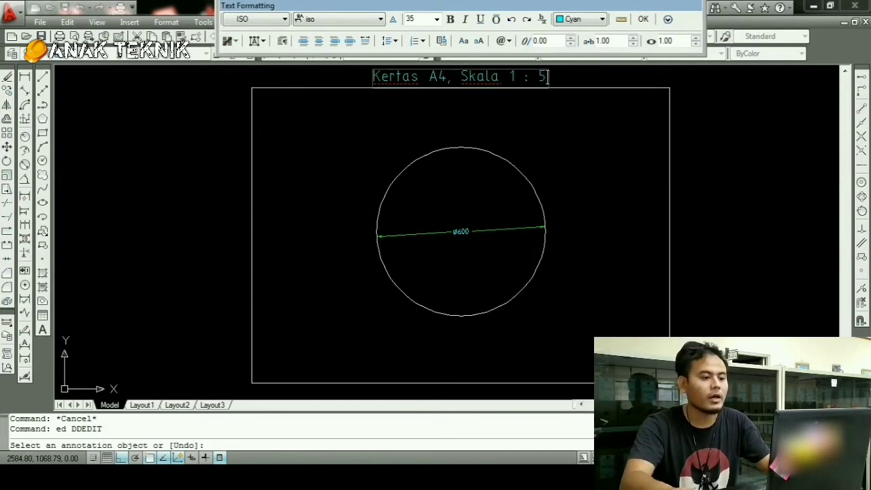
pyautogui.click(576, 129)
pyautogui.press('Escape')
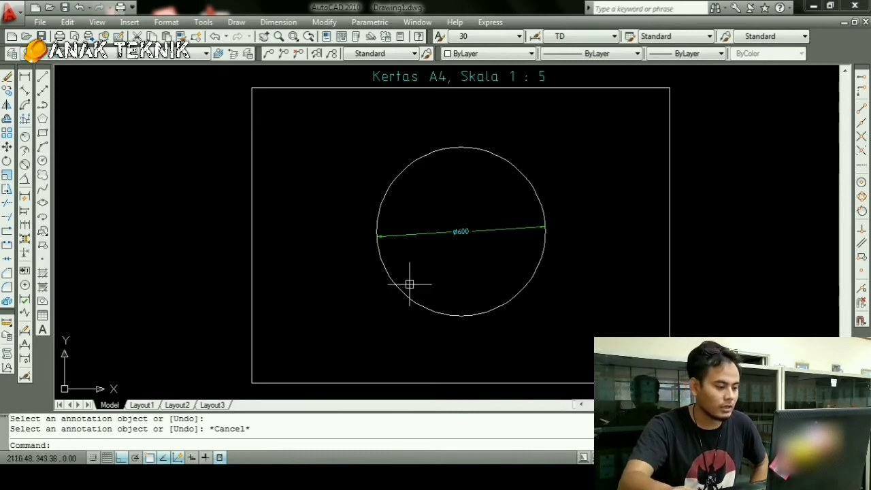
# Browse the Layout1 and Layout2 sheets, then return to model space
pyautogui.click(141, 404)
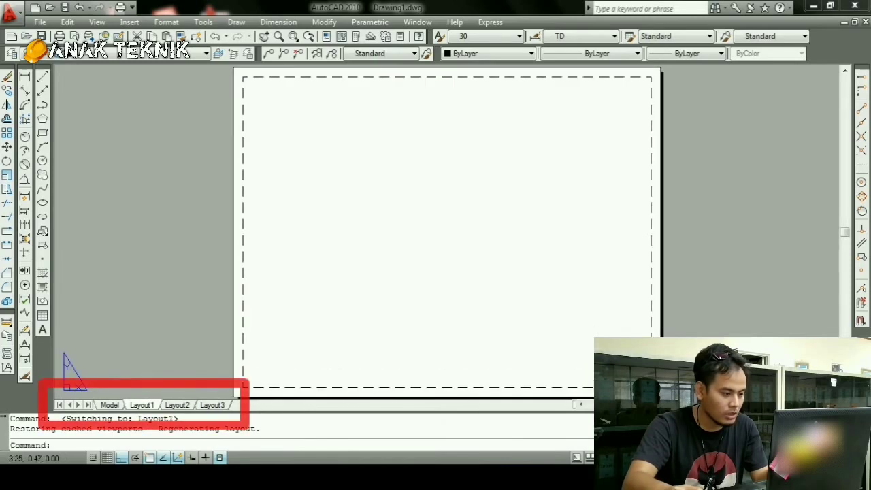
pyautogui.click(177, 405)
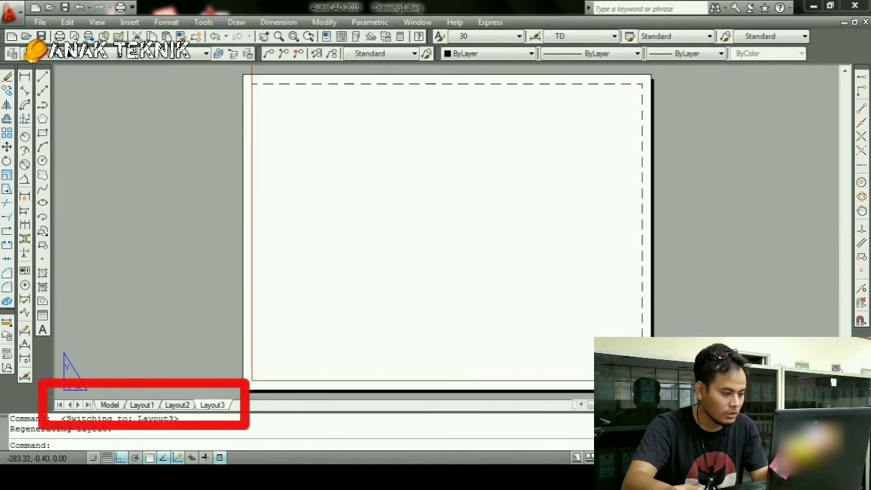
pyautogui.hotkey('ctrl', 'pagedown')
pyautogui.hotkey('ctrl', 'pagedown')
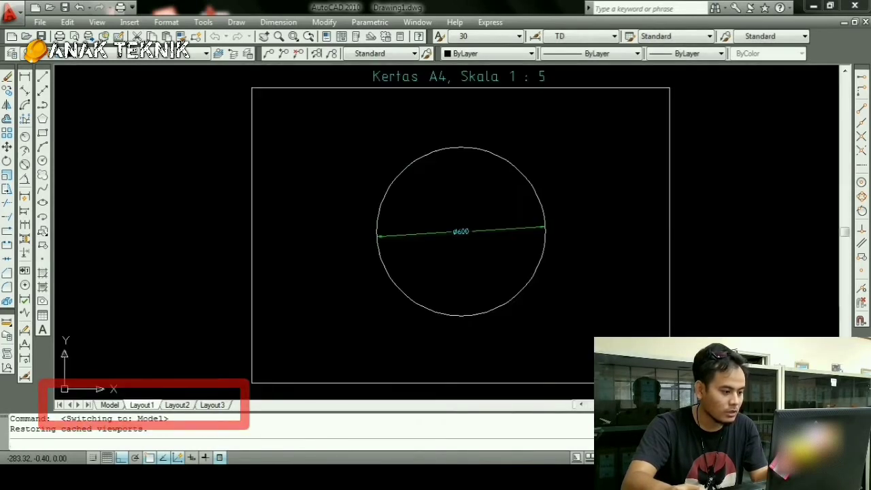
pyautogui.scroll(-6, 320, 350)
pyautogui.scroll(3, 408, 297)
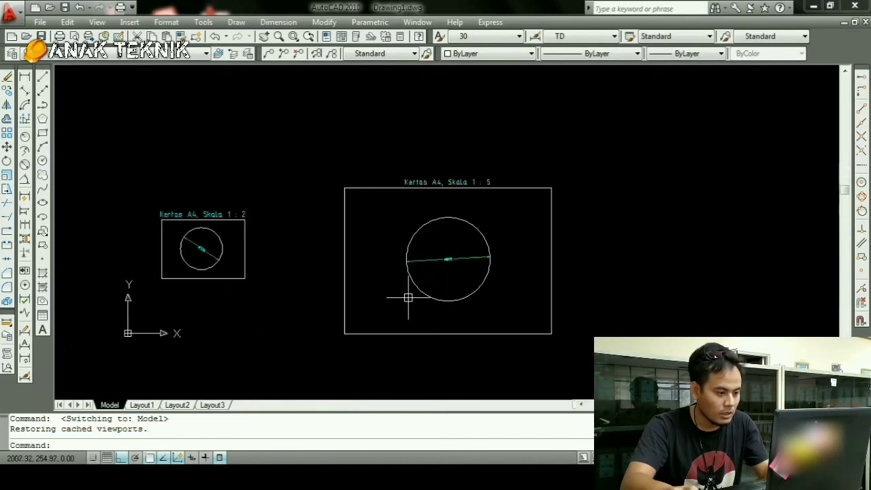
# Start ERASE and window-select the 1 : 5 sheet's objects
pyautogui.write('e')
pyautogui.press('Return')
pyautogui.click(605, 357)
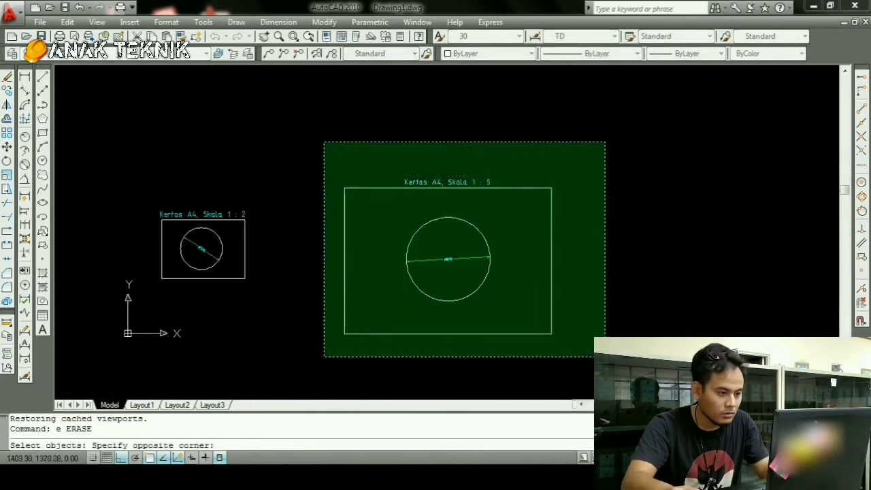
pyautogui.click(321, 140)
pyautogui.scroll(5, 247, 229)
pyautogui.moveTo(246, 229); pyautogui.dragTo(429, 262, button='middle')
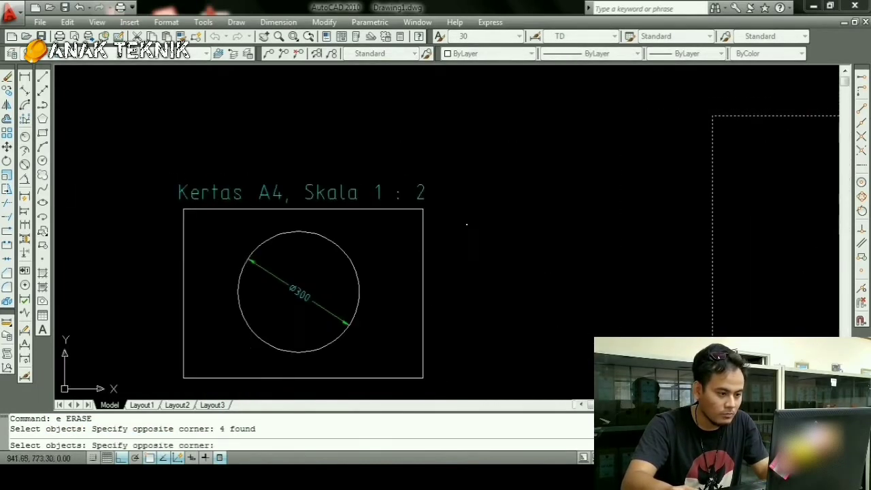
# Add the 1 : 2 frame and title, and erase both sheets and the Ø600 circle
pyautogui.click(399, 161)
pyautogui.press('Return')
pyautogui.moveTo(282, 282); pyautogui.dragTo(319, 224, button='middle')
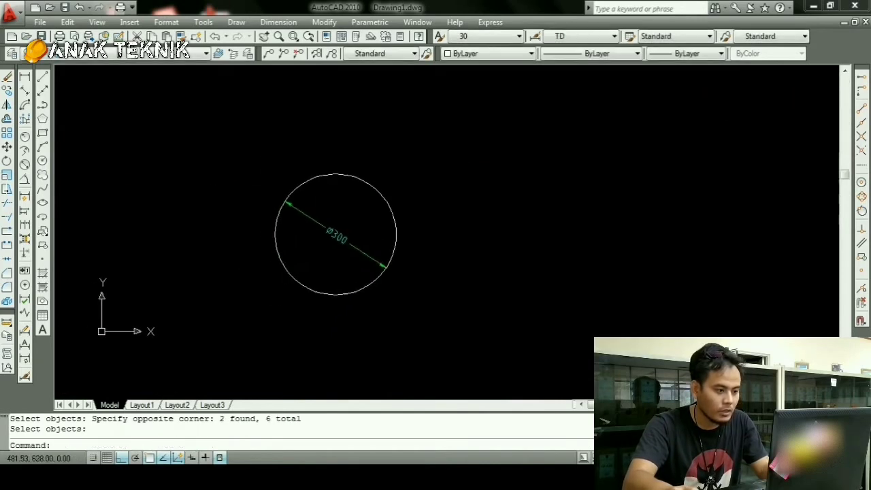
# Move the Ø300 circle and its dimension to a new spot
pyautogui.write('m')
pyautogui.press('Return')
pyautogui.click(435, 321)
pyautogui.click(346, 240)
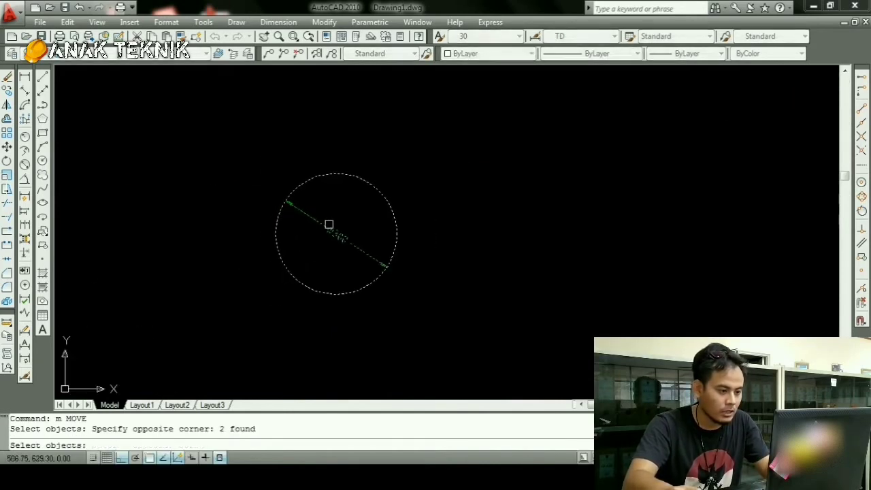
pyautogui.press('Return')
pyautogui.click(337, 228)
pyautogui.click(229, 213)
pyautogui.press('Escape')
# Nudge the Ø300 circle and dimension slightly up and to the right
pyautogui.scroll(-4, 443, 247)
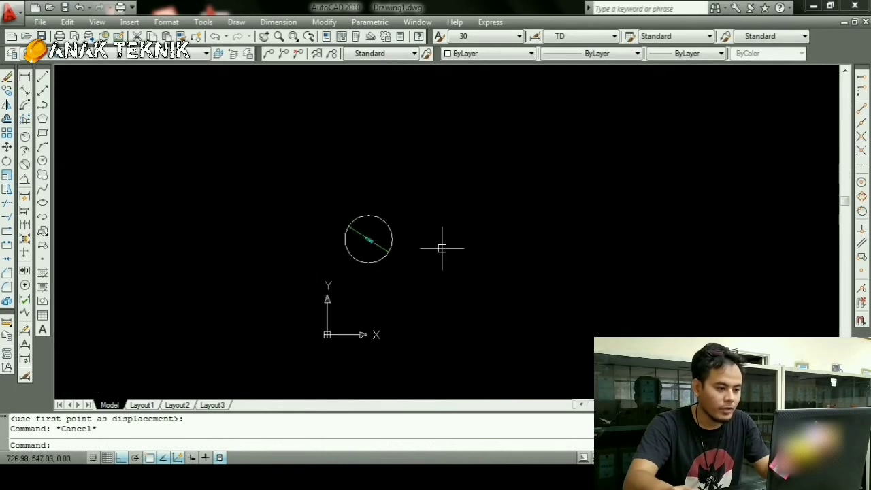
pyautogui.scroll(2, 354, 251)
pyautogui.scroll(3, 354, 251)
pyautogui.press('m')
pyautogui.press('Return')
pyautogui.click(497, 315)
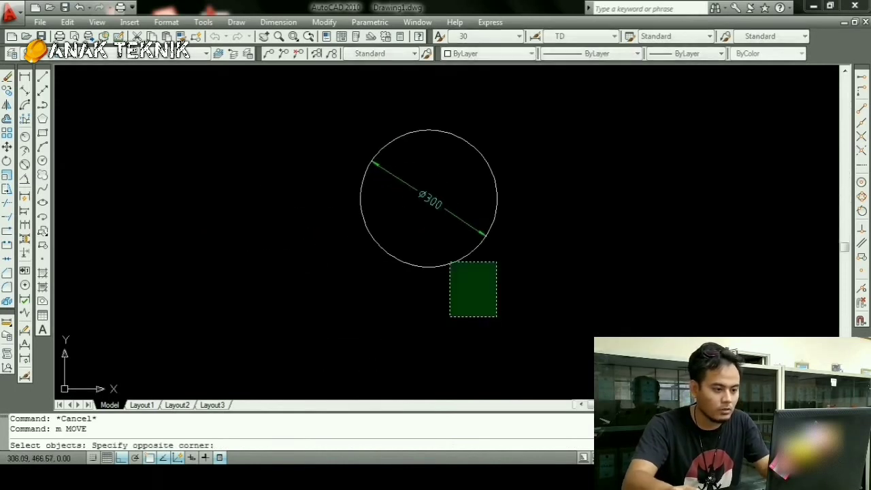
pyautogui.click(449, 260)
pyautogui.press('Return')
pyautogui.click(446, 242)
pyautogui.click(465, 233)
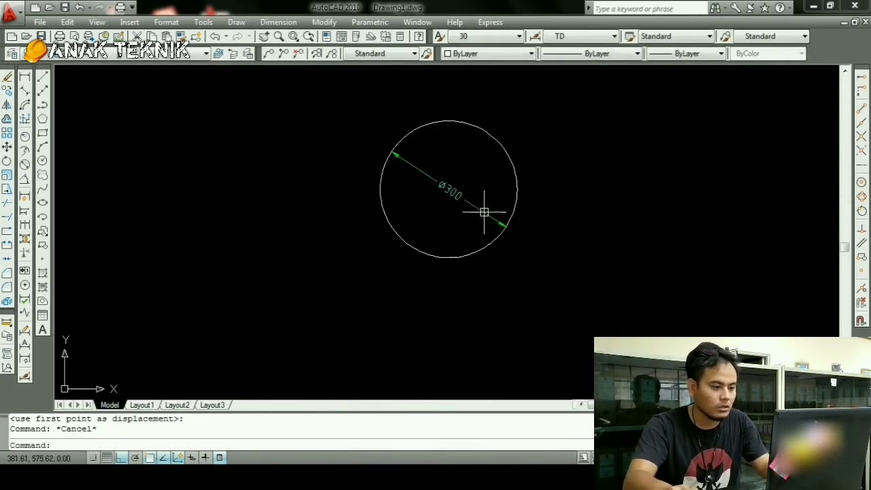
pyautogui.moveTo(484, 212); pyautogui.dragTo(448, 230, button='middle')
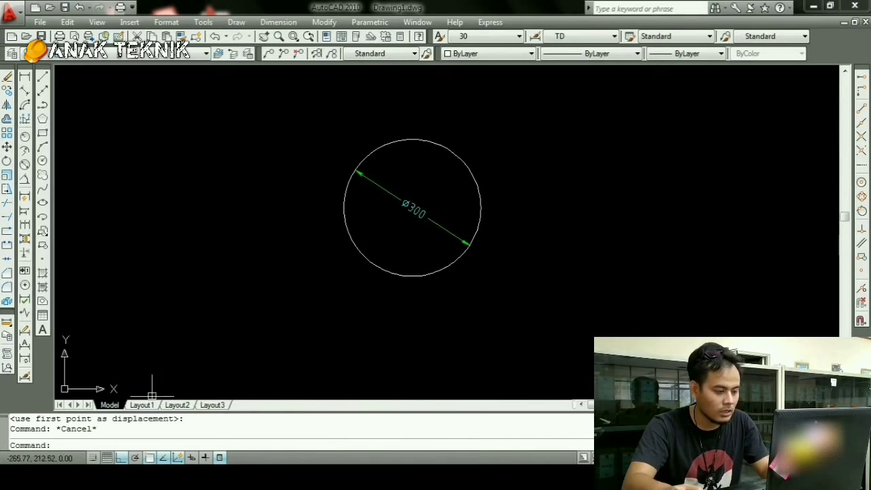
pyautogui.moveTo(142, 405)
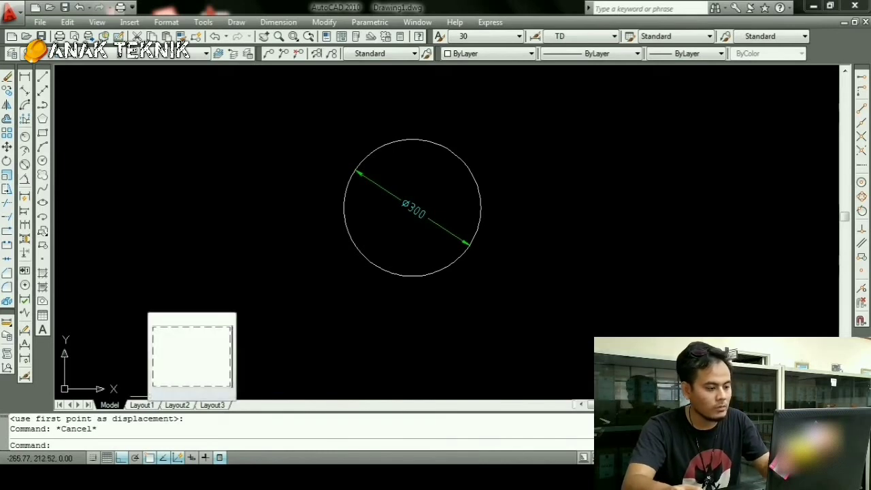
# Switch to Layout1 and open its page setup for modification
pyautogui.click(141, 406)
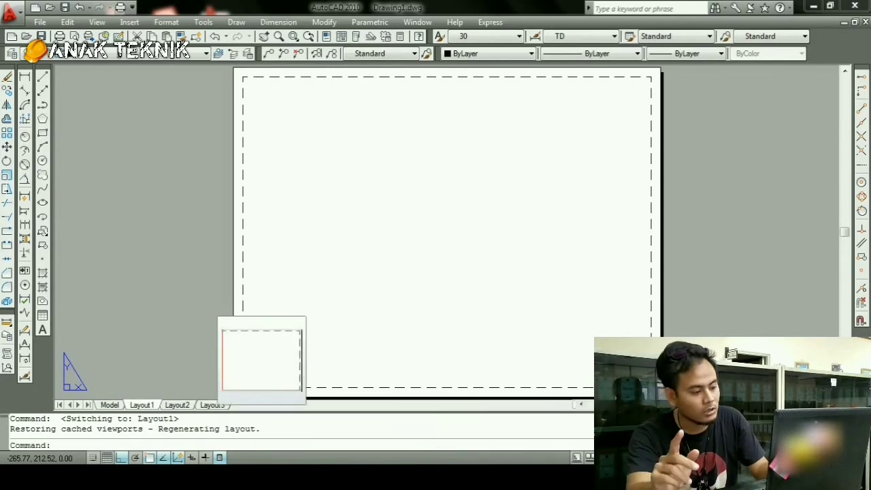
pyautogui.press('Escape')
pyautogui.press('Escape')
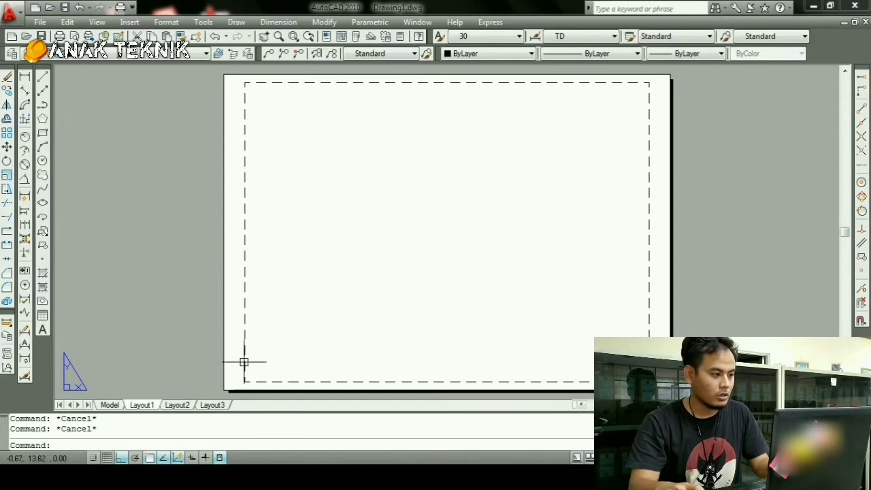
pyautogui.click(40, 22)
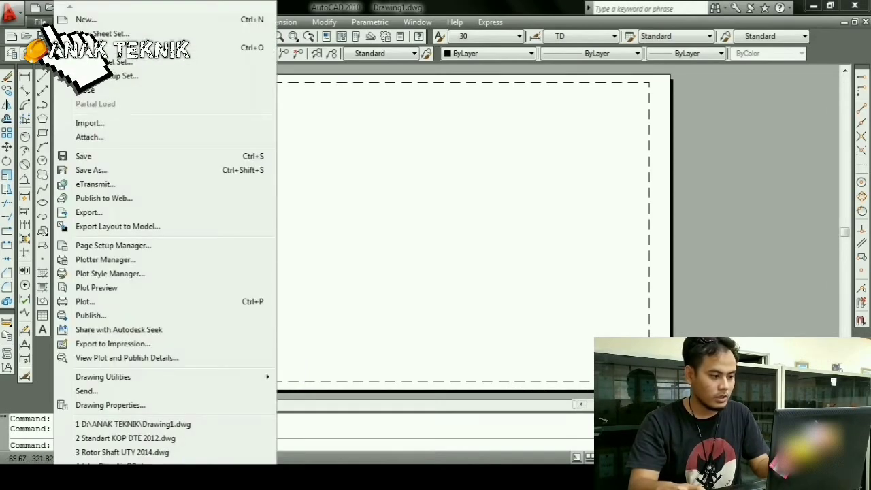
pyautogui.click(536, 147)
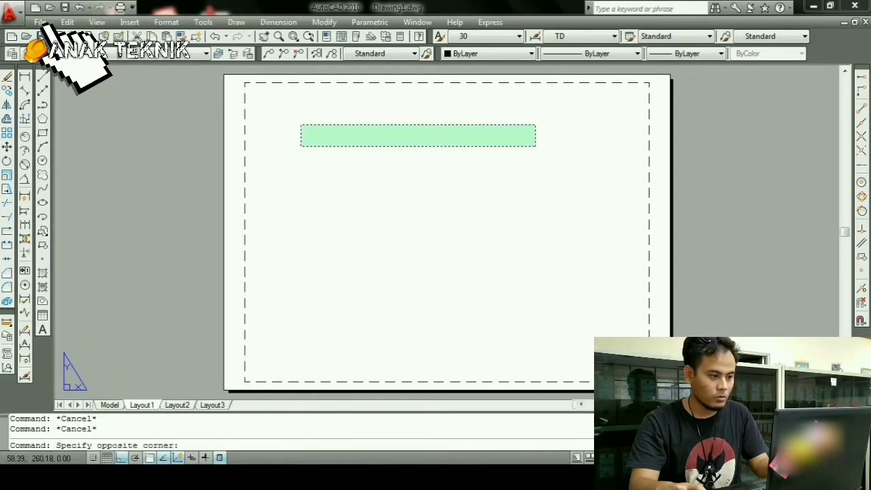
pyautogui.click(226, 79)
pyautogui.click(40, 22)
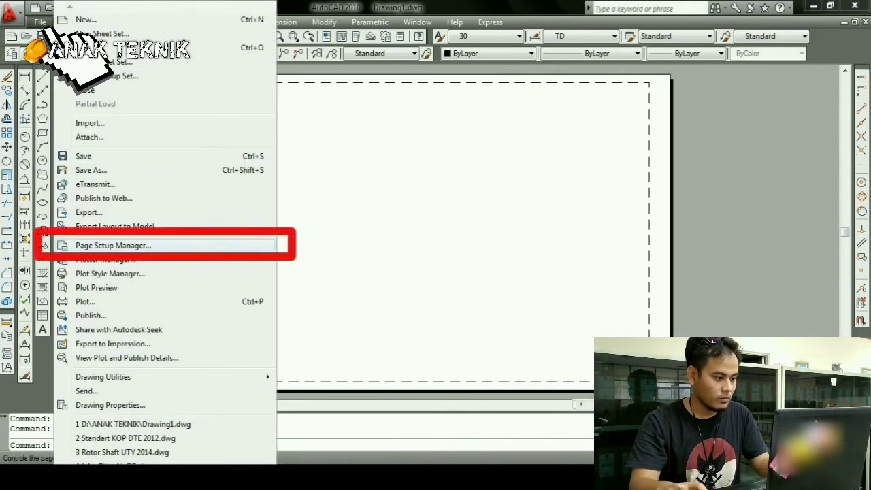
pyautogui.click(113, 245)
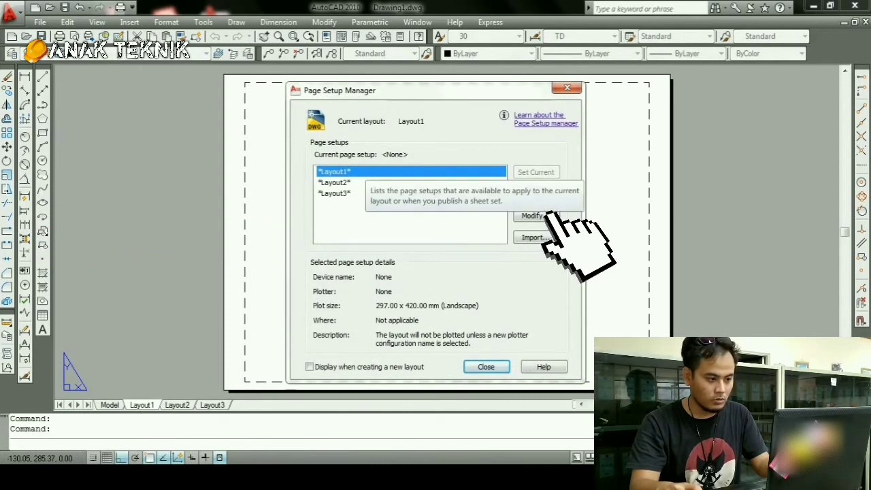
pyautogui.click(335, 183)
pyautogui.click(334, 171)
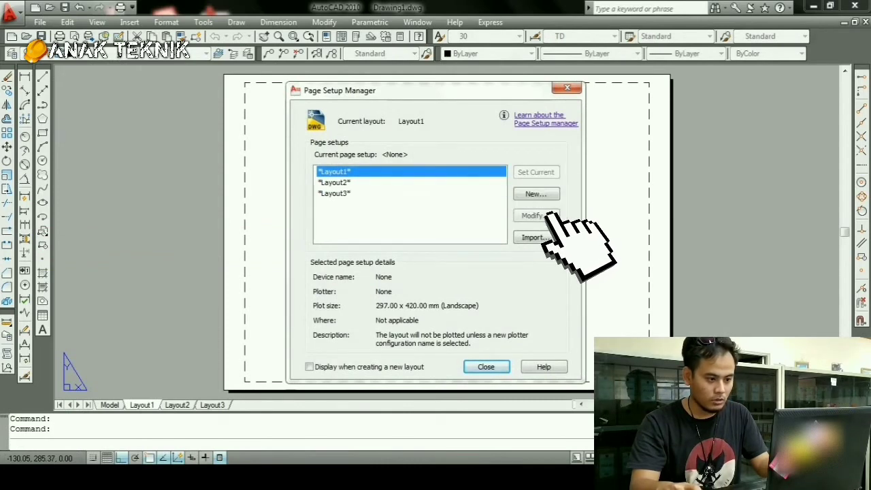
pyautogui.click(537, 216)
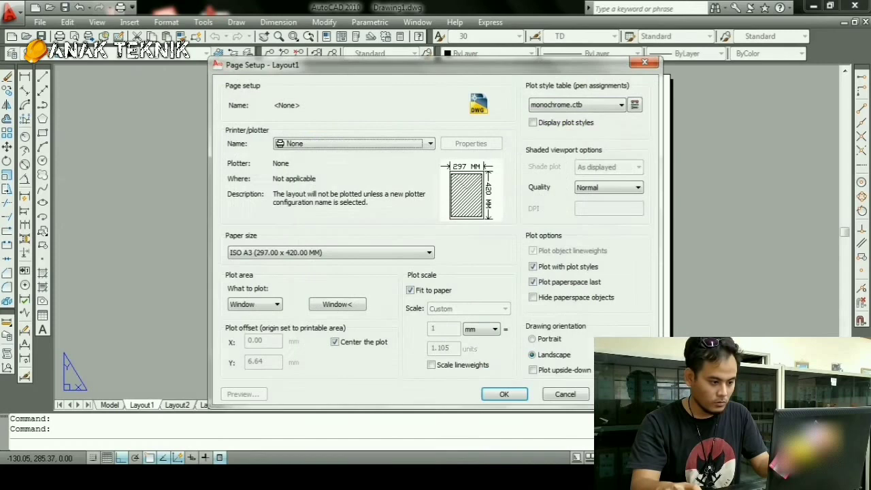
# Set Layout1's paper size to ISO A3 (297 x 420 MM) and confirm
pyautogui.click(390, 253)
pyautogui.click(389, 253)
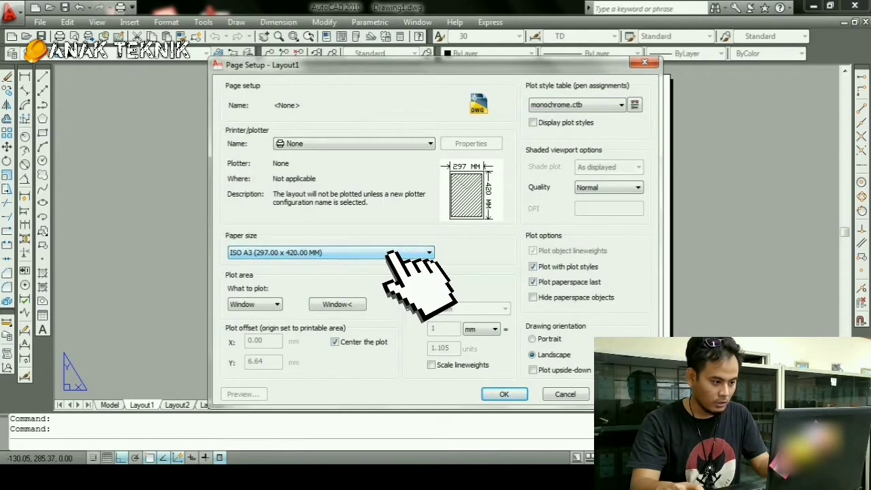
pyautogui.click(389, 254)
pyautogui.click(389, 253)
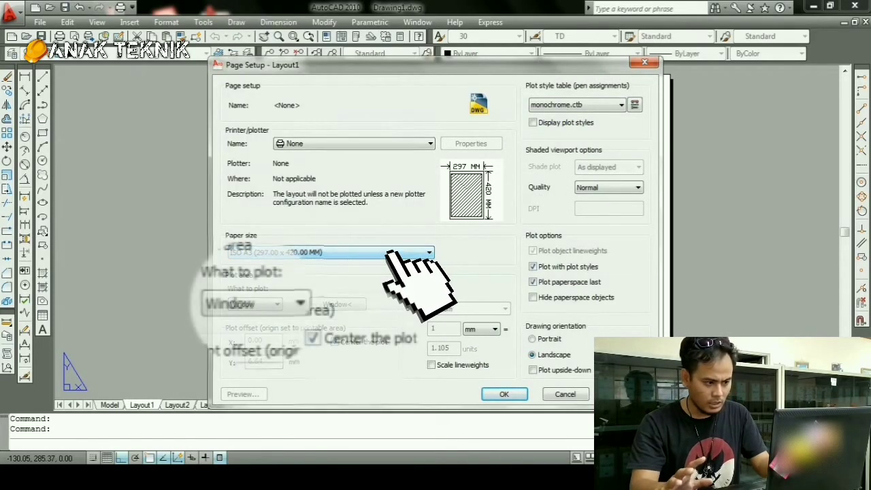
pyautogui.click(390, 253)
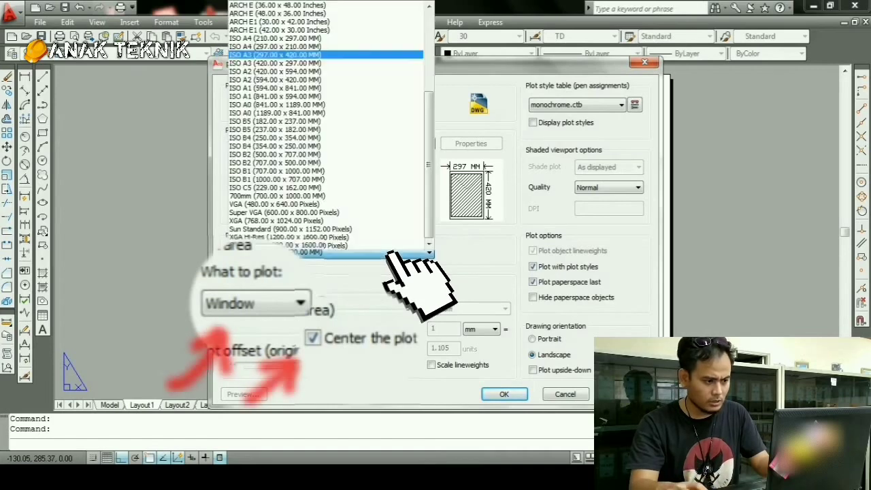
pyautogui.click(389, 254)
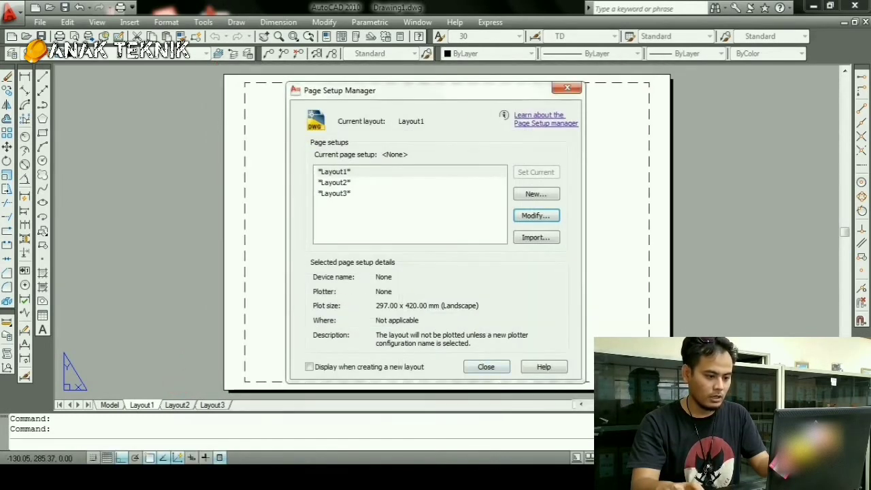
pyautogui.click(486, 366)
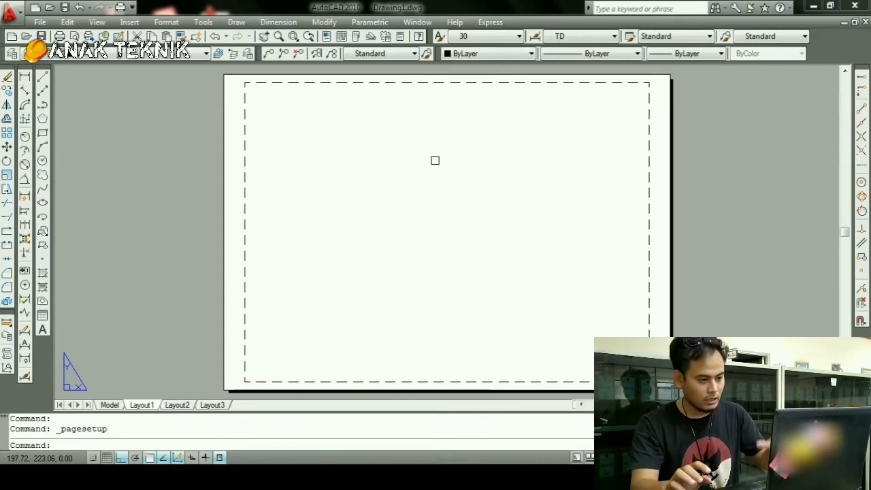
# Paste the A3 ANAK TEKNIK frame onto Layout1 at 0,0 and inspect the title block
pyautogui.hotkey('ctrl', 'v')
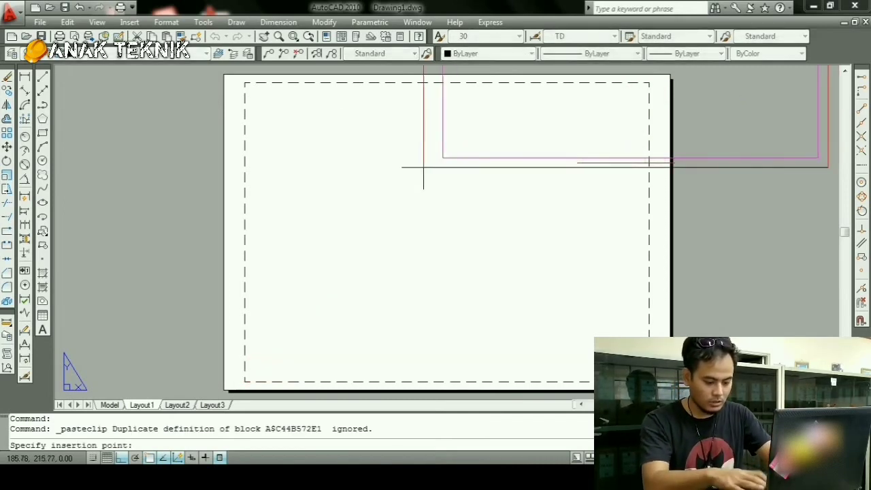
pyautogui.write(',00')
pyautogui.press('Return')
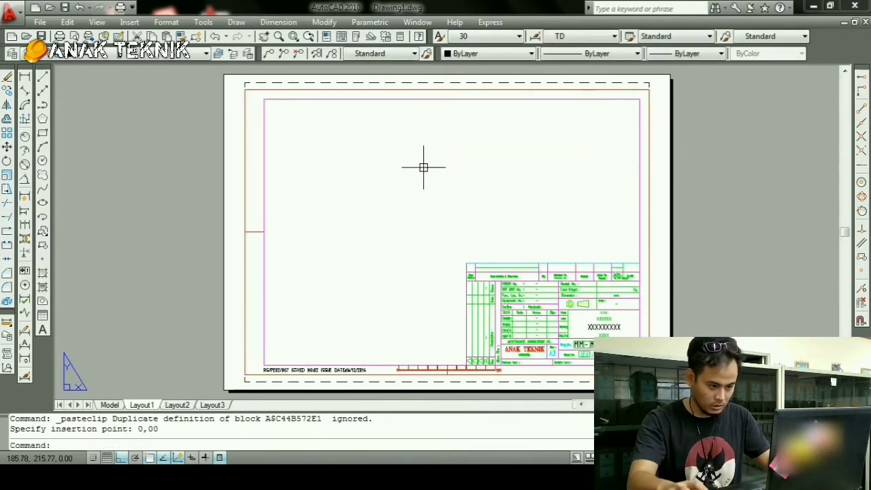
pyautogui.scroll(3, 530, 231)
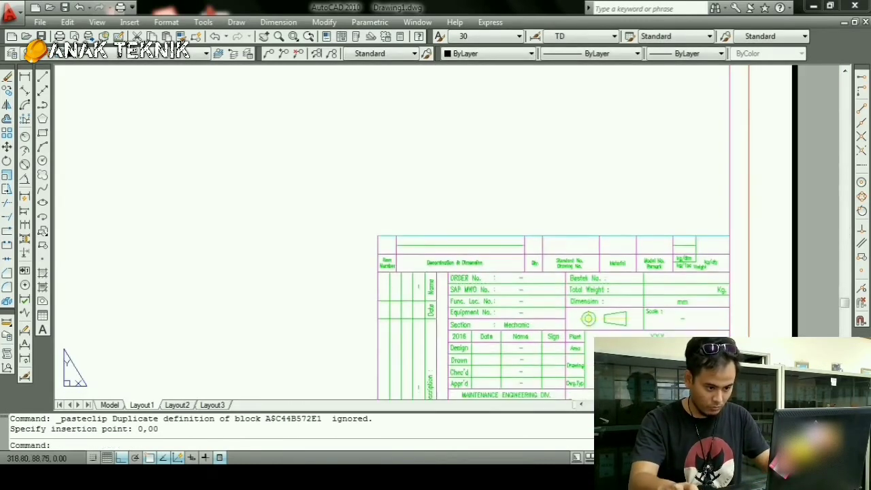
pyautogui.scroll(-4, 551, 291)
pyautogui.scroll(1, 603, 334)
pyautogui.scroll(1, 585, 293)
pyautogui.scroll(1, 576, 292)
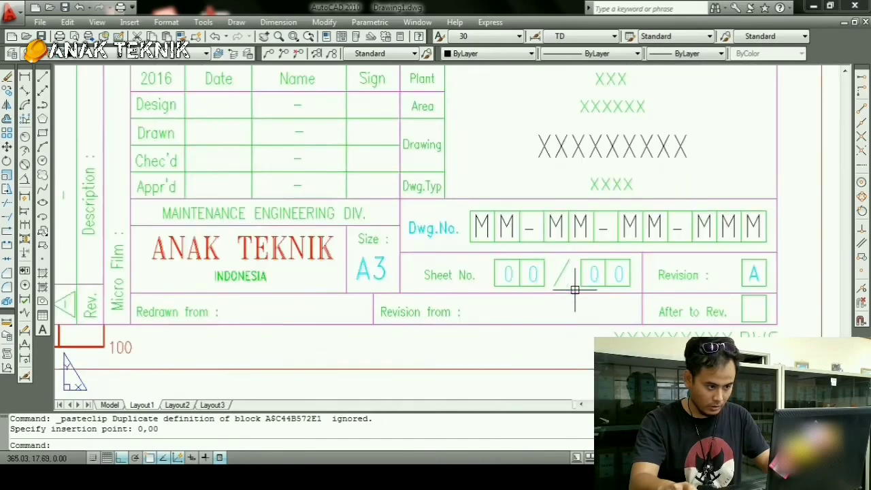
pyautogui.scroll(-3, 576, 291)
pyautogui.scroll(-1, 548, 226)
pyautogui.scroll(3, 548, 226)
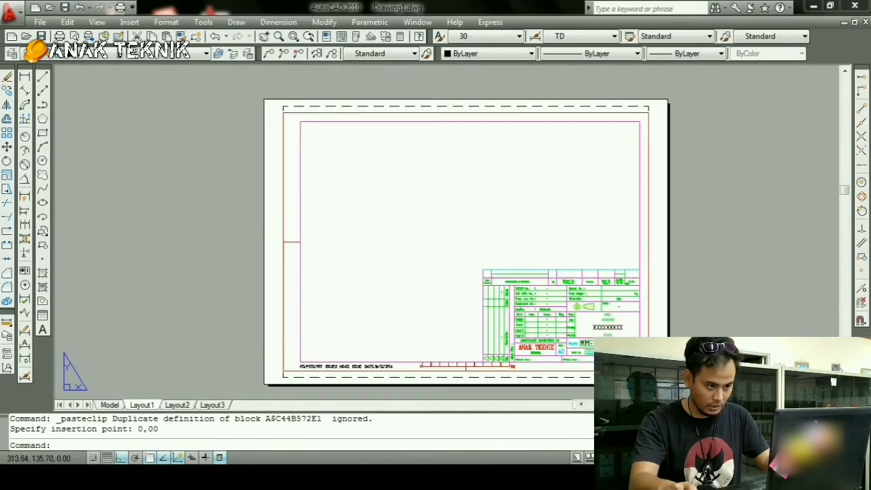
pyautogui.moveTo(549, 257); pyautogui.dragTo(530, 249, button='middle')
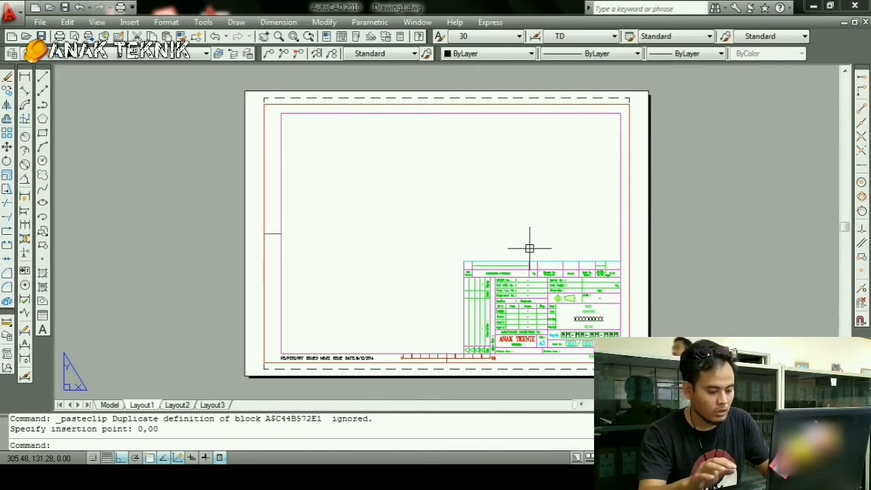
# Create an MV viewport across the inner frame corners and zoom all to show the Ø300 circle
pyautogui.write('mv')
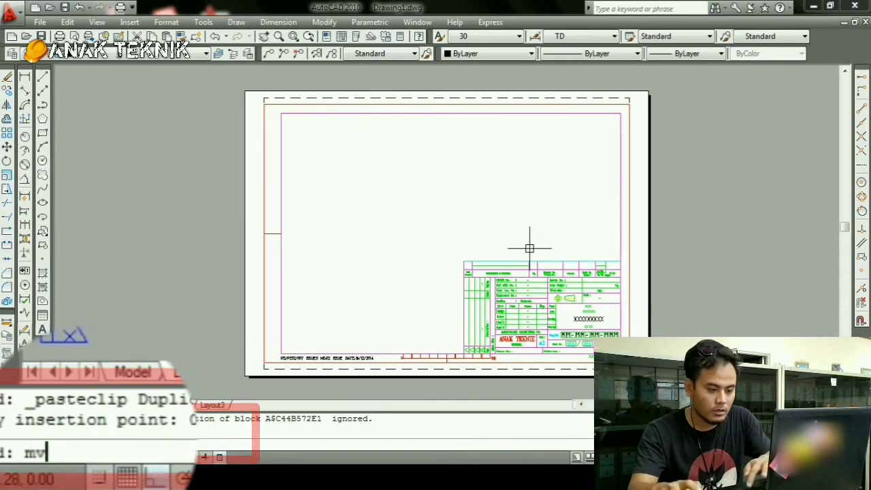
pyautogui.press('Return')
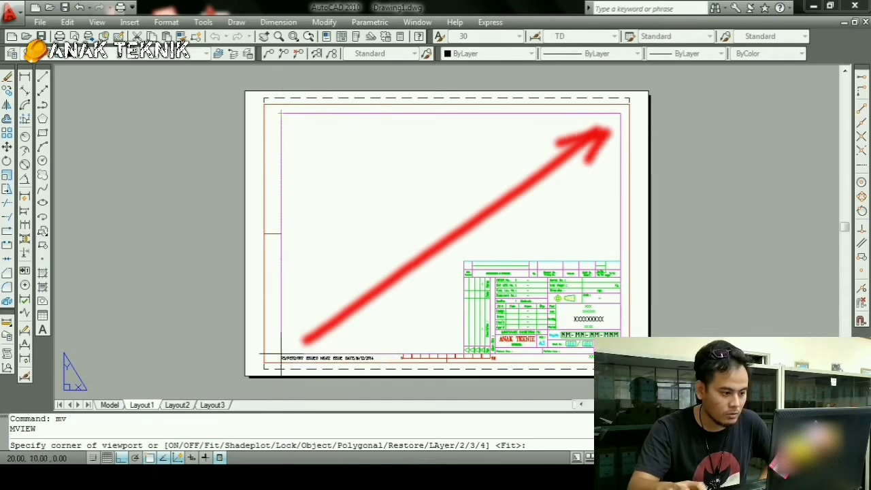
pyautogui.click(280, 354)
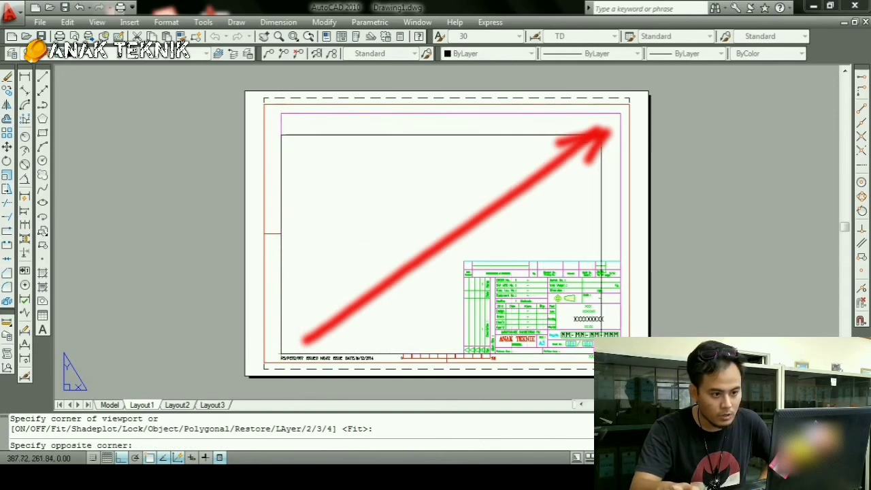
pyautogui.click(620, 113)
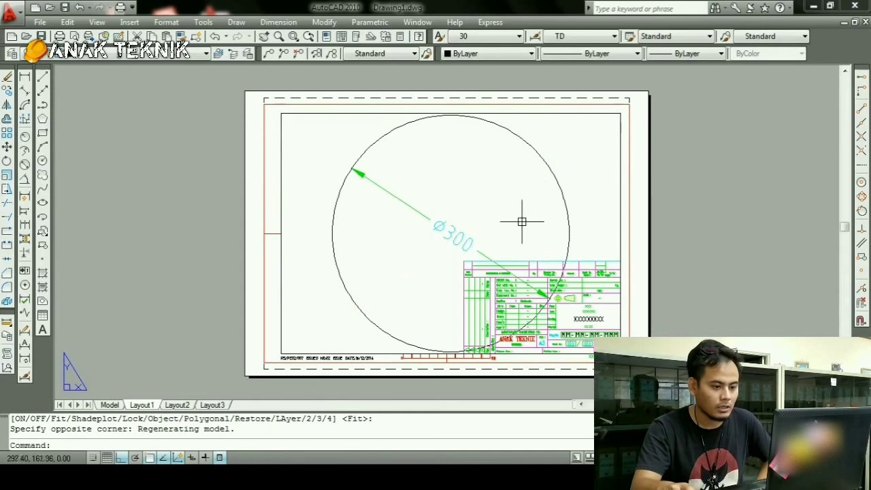
pyautogui.moveTo(647, 237); pyautogui.dragTo(611, 236, button='middle')
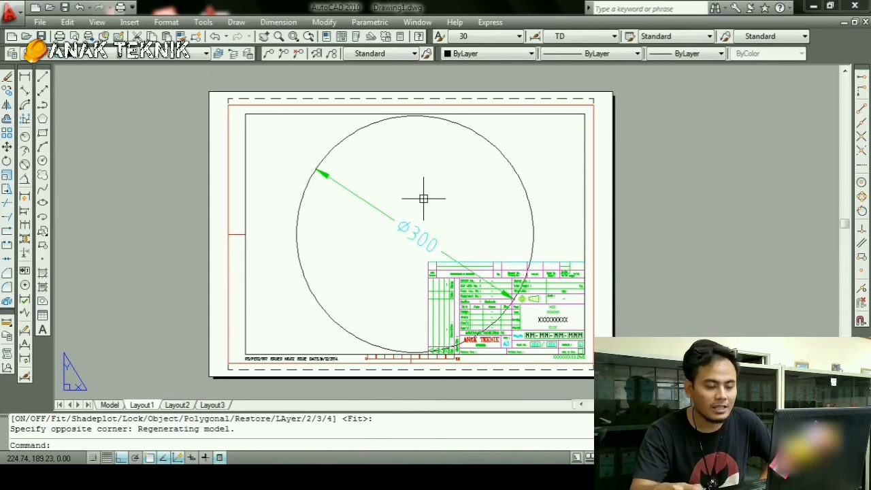
pyautogui.write('z')
pyautogui.press('Return')
pyautogui.write('a')
pyautogui.press('Return')
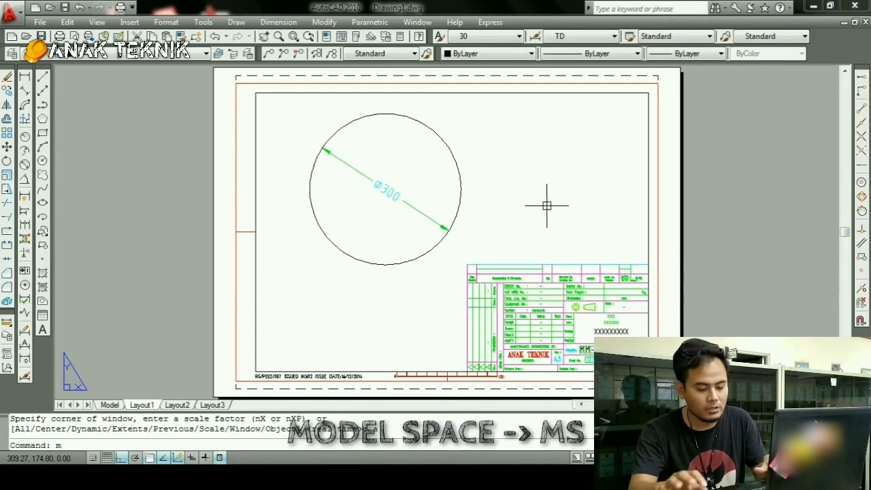
# Enter the viewport's model space with MS and set the viewport scale to 1:2
pyautogui.write('s')
pyautogui.press('Return')
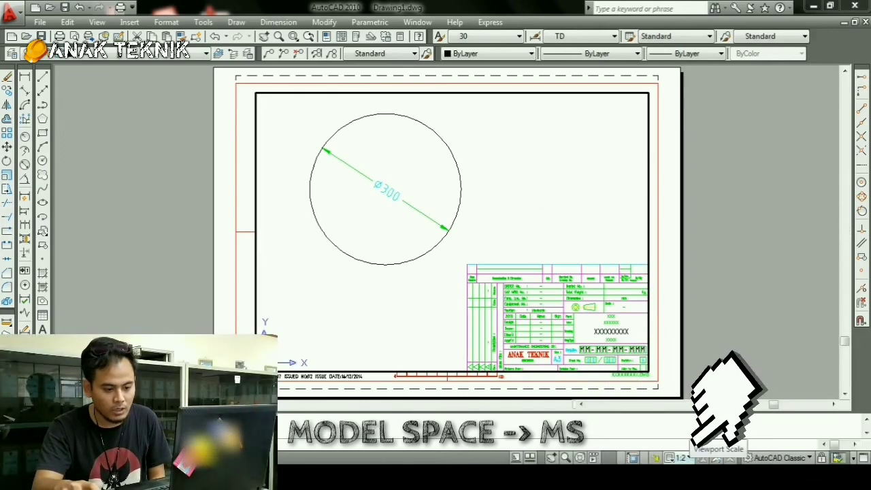
pyautogui.click(681, 458)
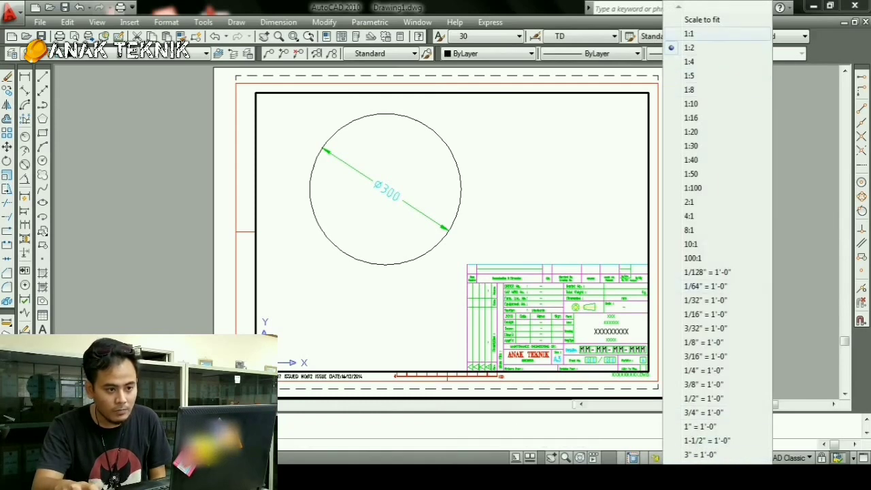
pyautogui.click(690, 33)
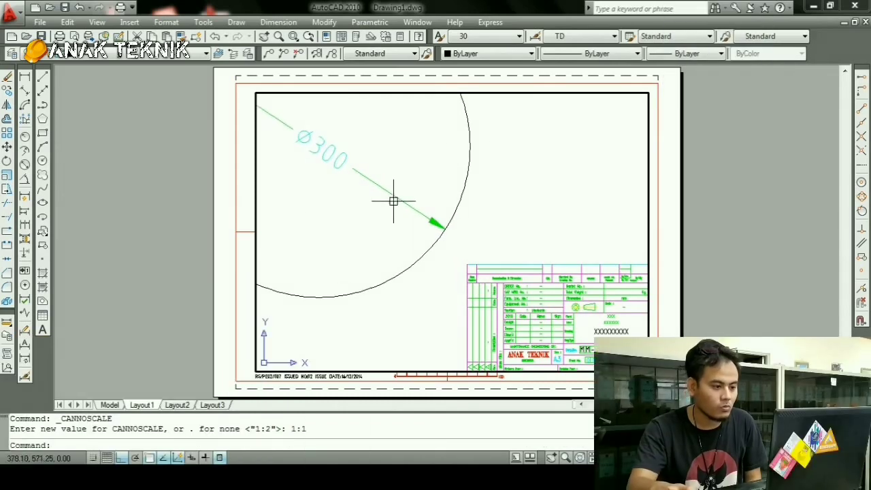
pyautogui.moveTo(341, 205); pyautogui.dragTo(448, 280, button='middle')
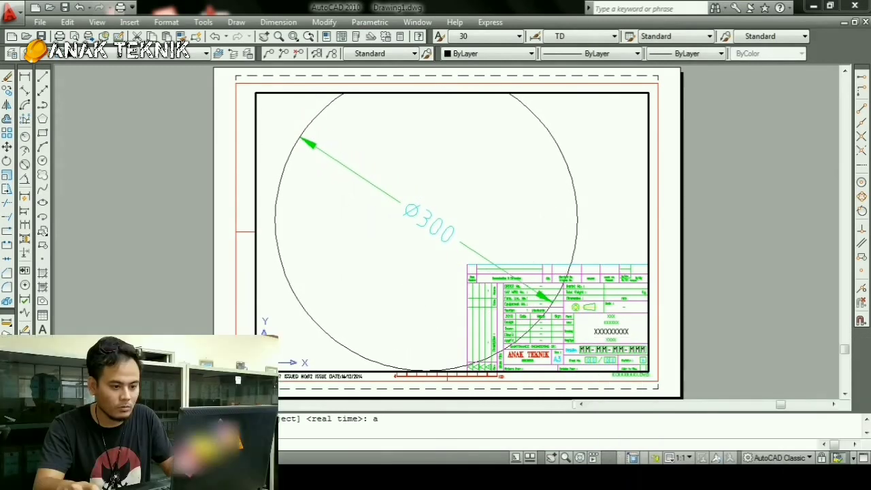
pyautogui.click(682, 457)
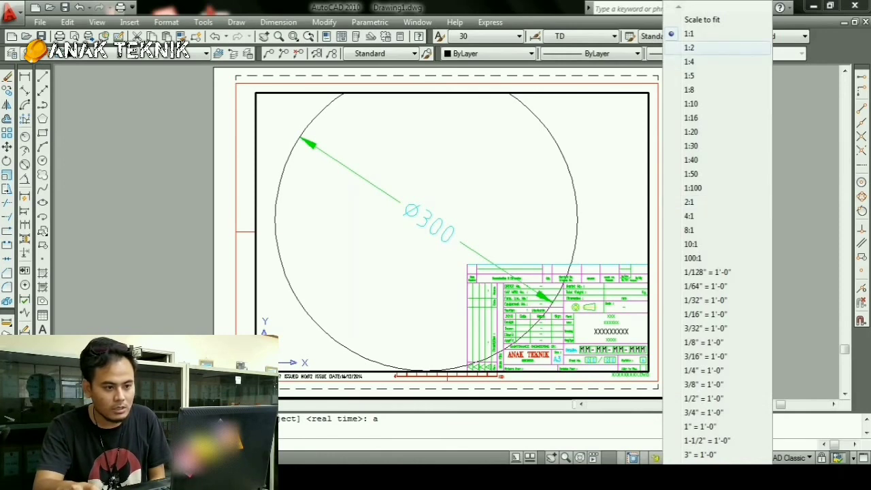
pyautogui.click(690, 47)
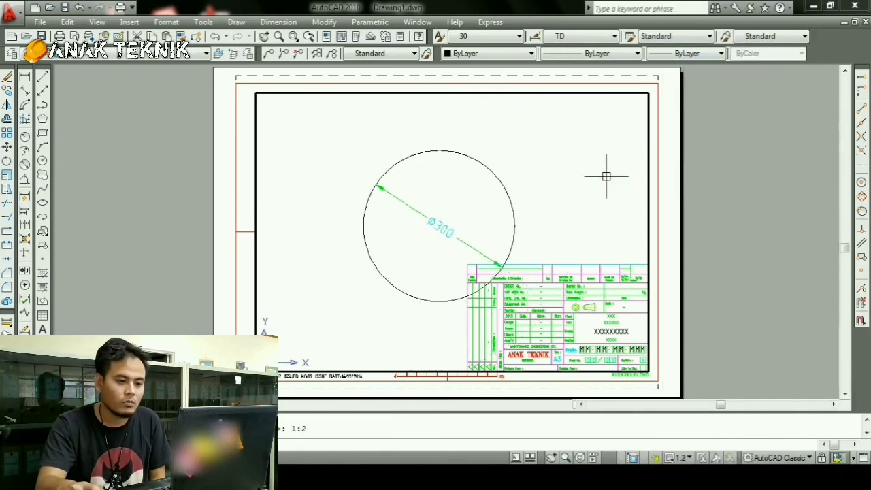
# Pan the Ø300 circle to the upper-left of the viewport, clear of the title block
pyautogui.doubleClick(666, 177)
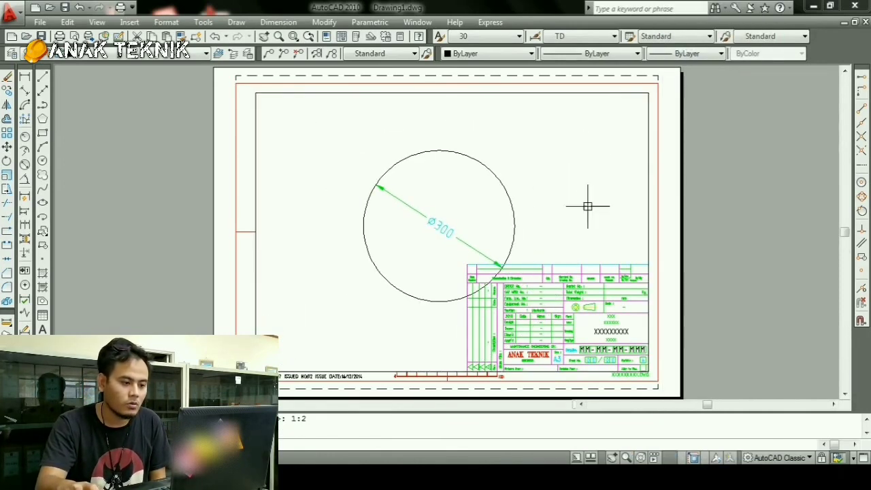
pyautogui.doubleClick(543, 220)
pyautogui.moveTo(543, 220); pyautogui.dragTo(490, 185, button='middle')
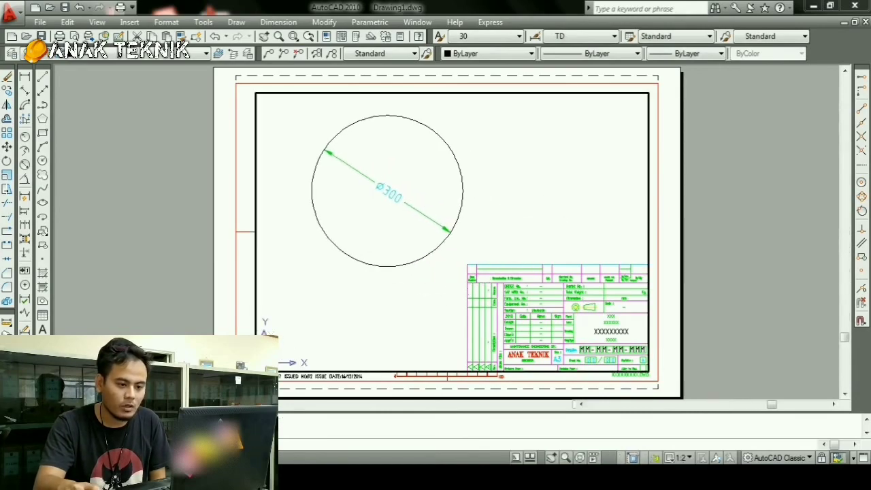